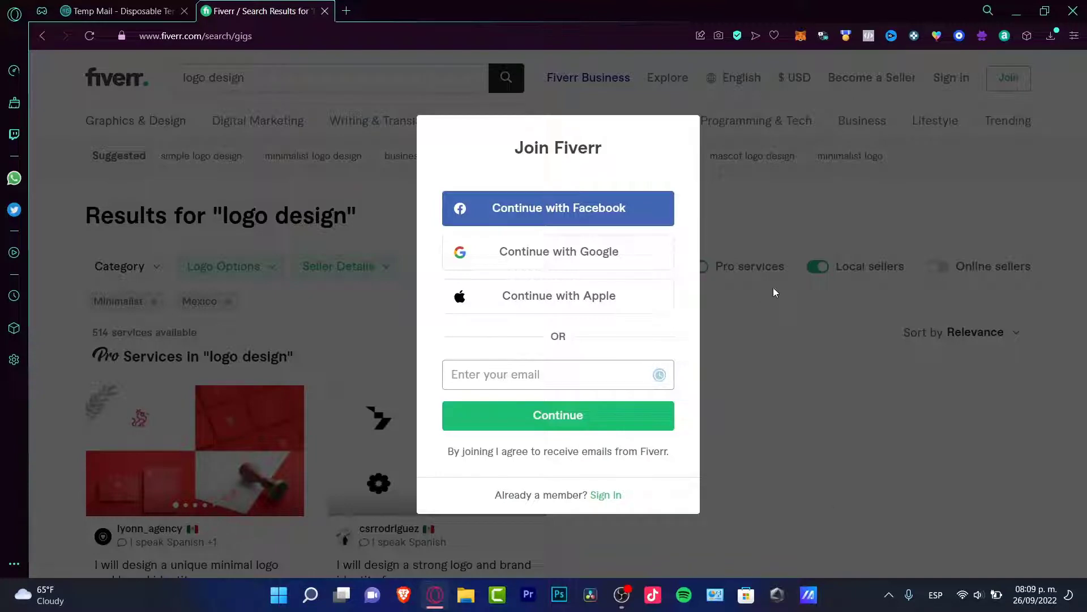
- Continue past the email step to the username and password form
left_click(572, 419)
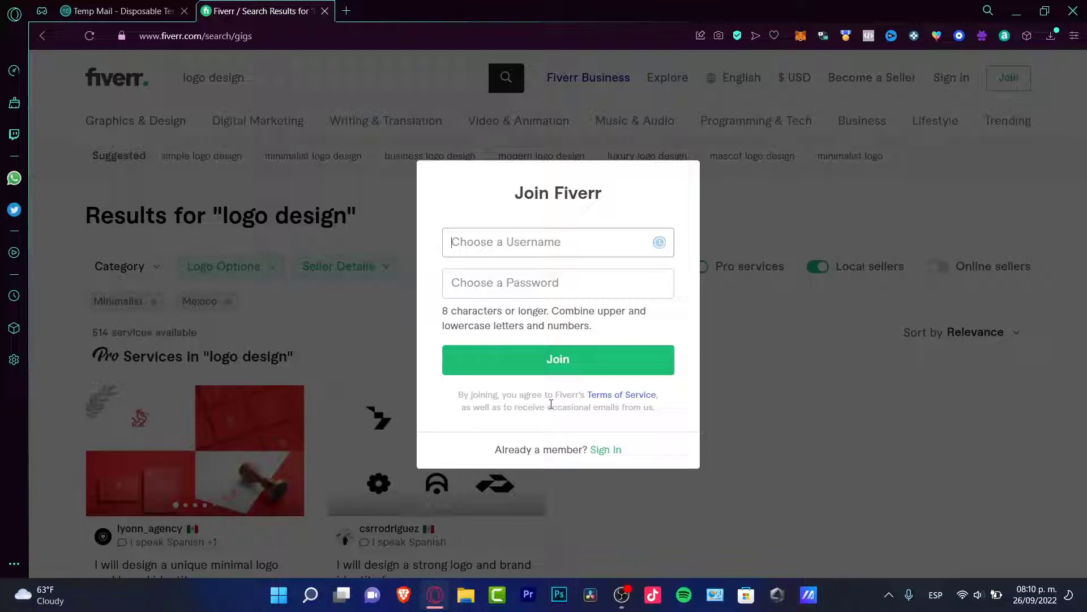
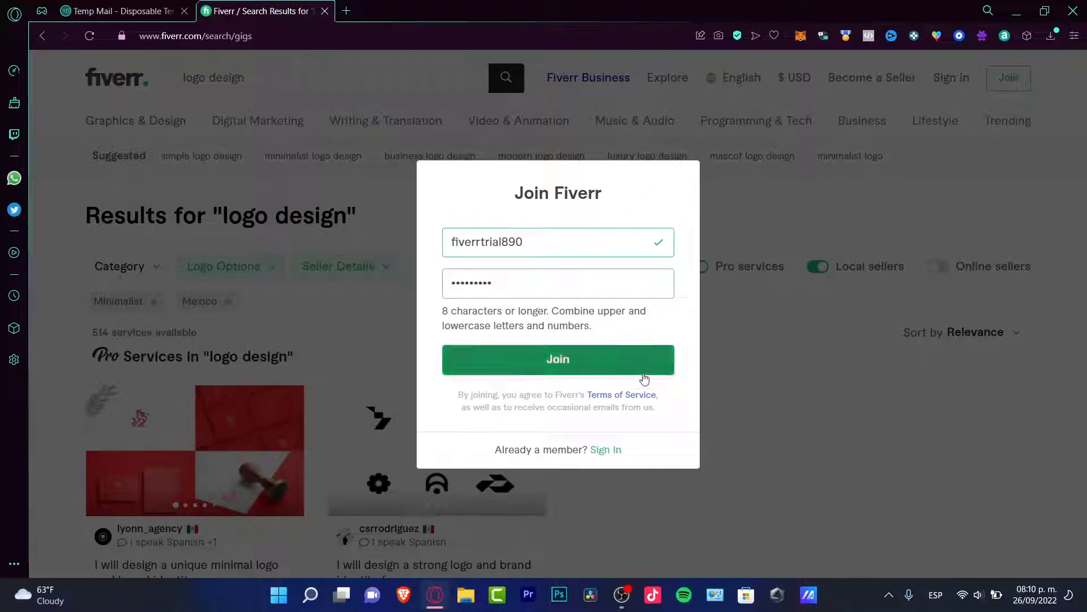
- Enter a new username and a password and join to create the Fiverr account
left_click(641, 371)
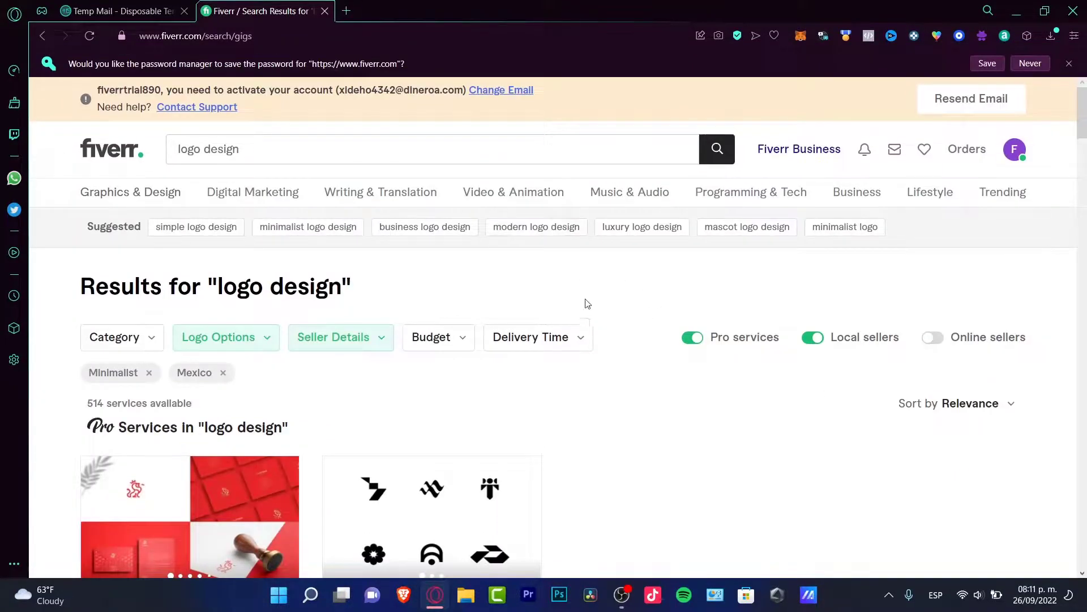
- Return home, activate the account from the Temp Mail inbox, and browse the category menus
left_click(93, 150)
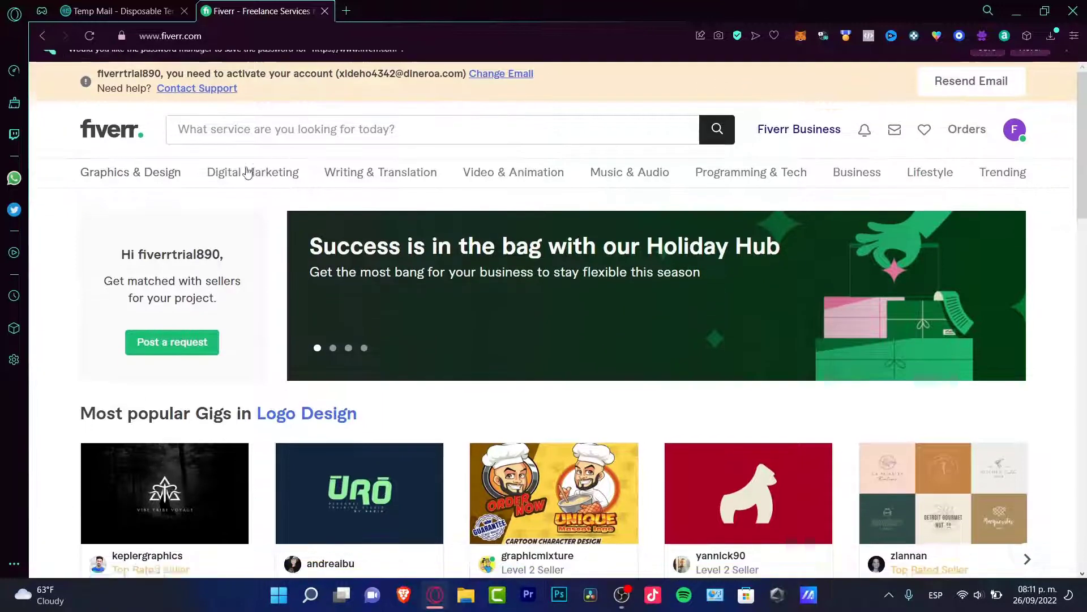
left_click(158, 5)
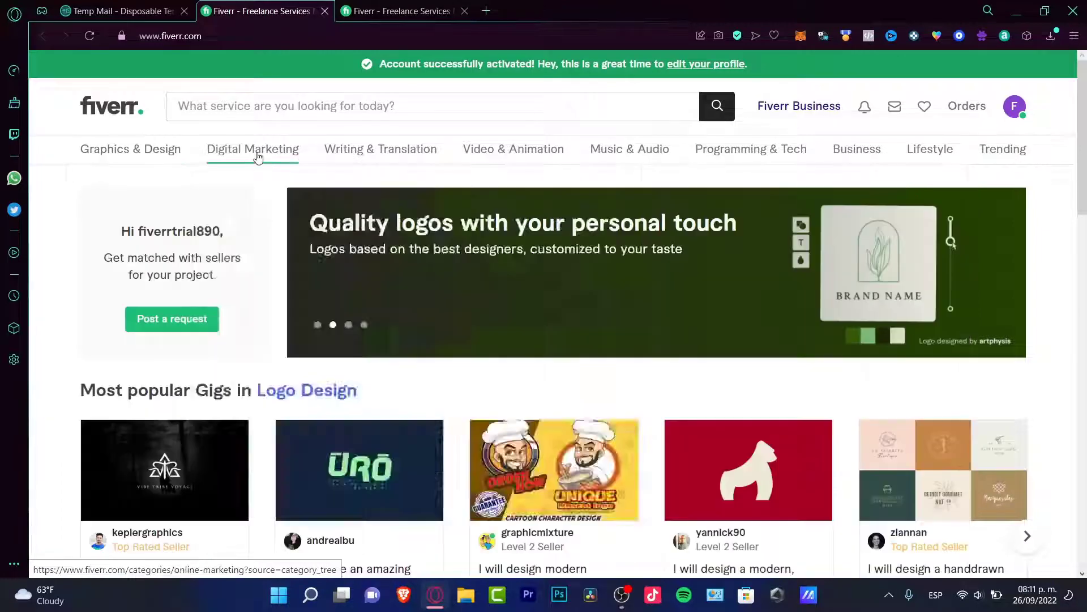
mouse_move(499, 148)
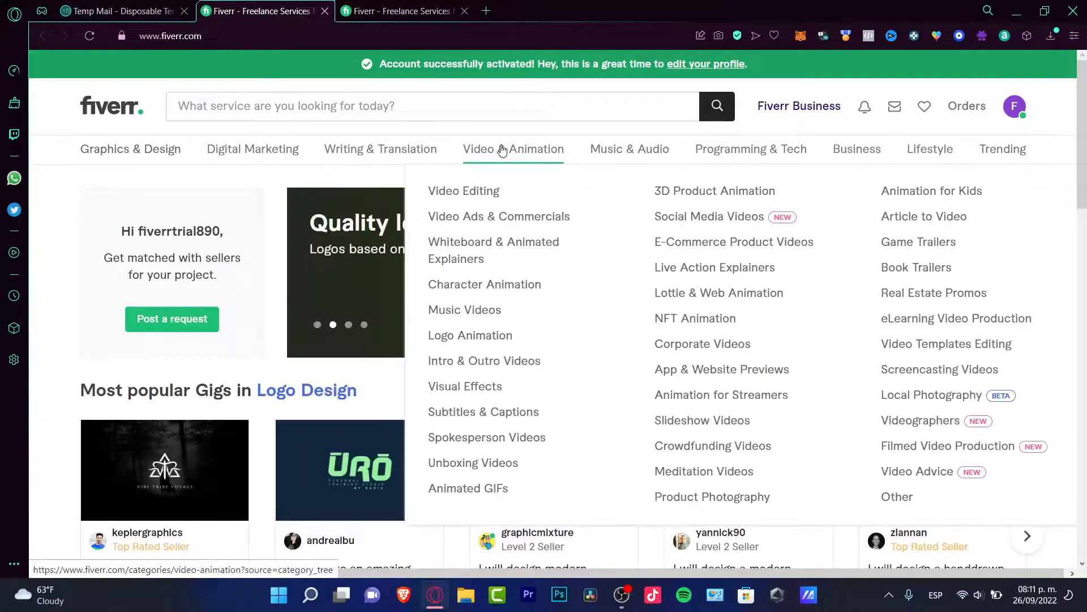
mouse_move(586, 145)
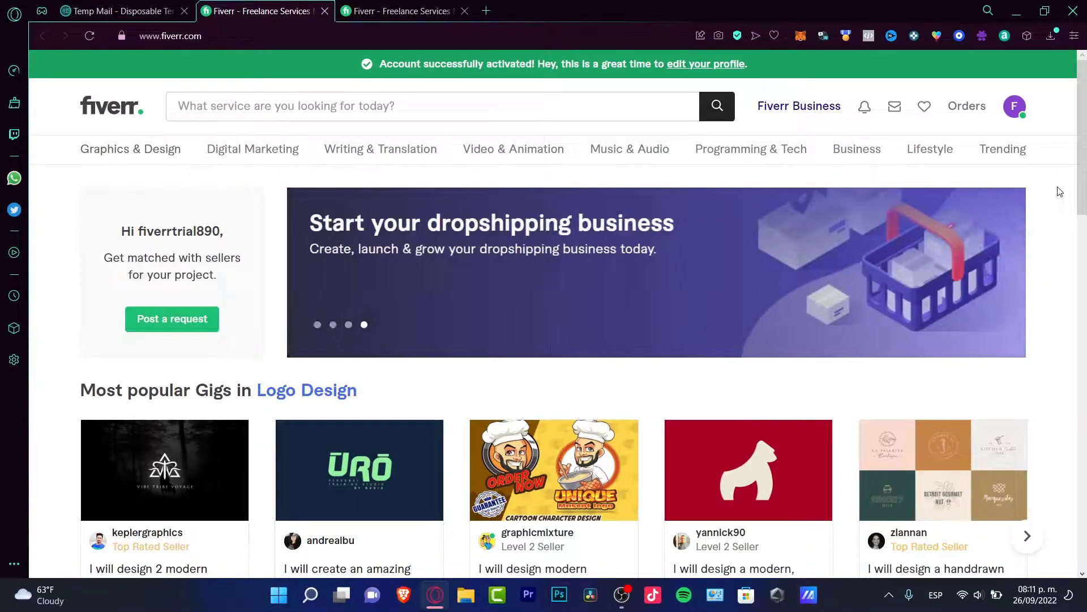
mouse_move(926, 164)
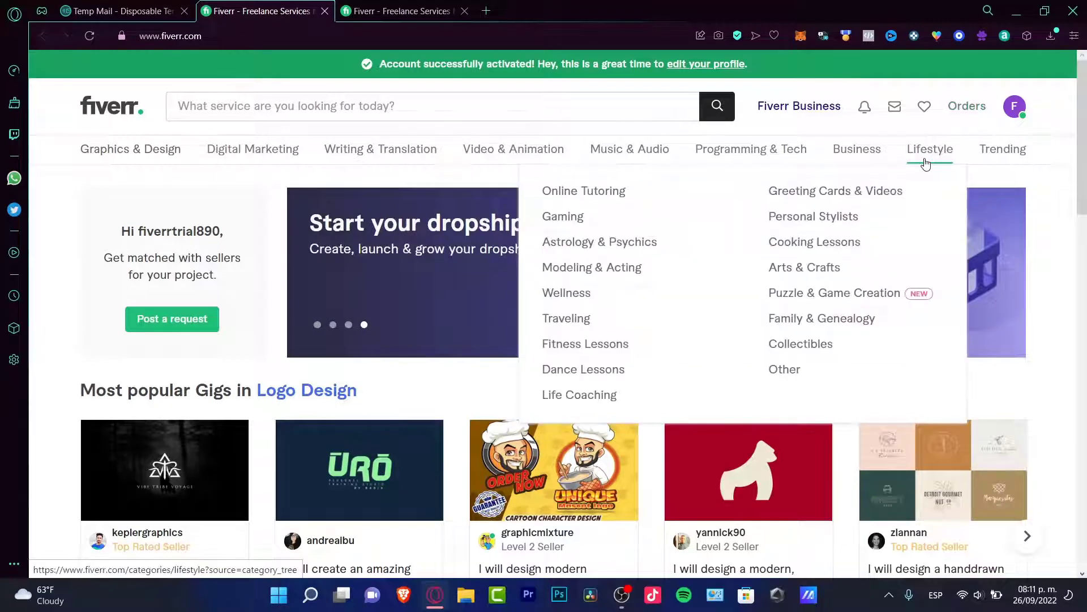
mouse_move(619, 149)
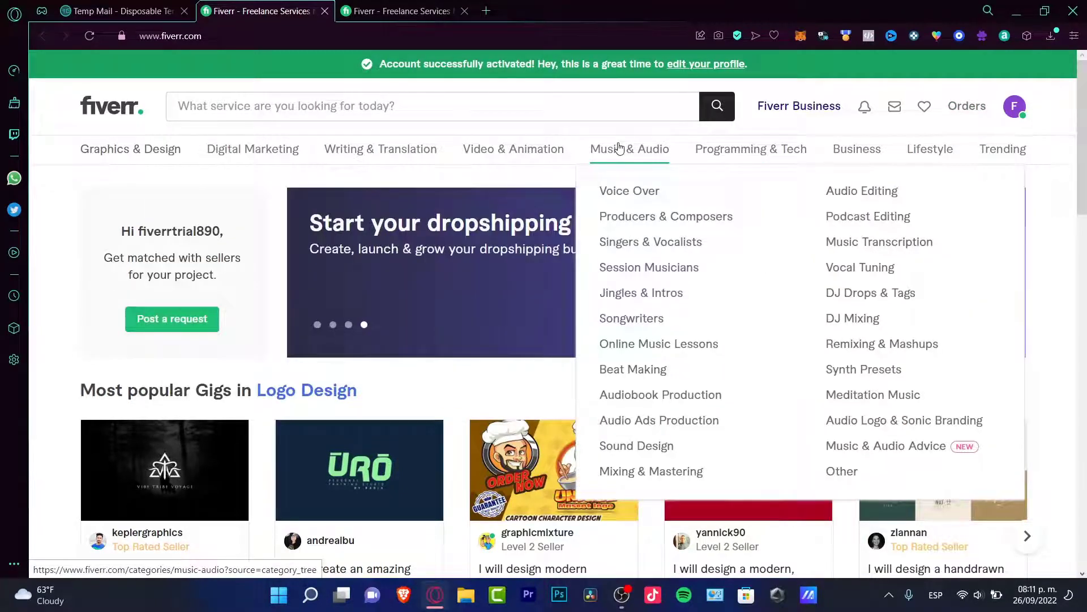
mouse_move(391, 156)
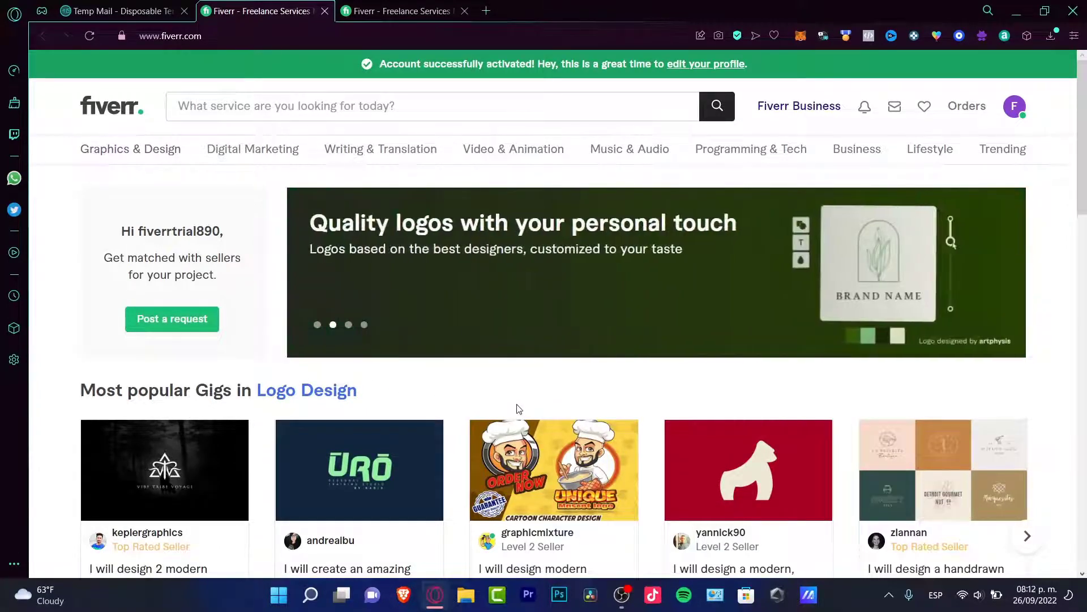
left_click(550, 113)
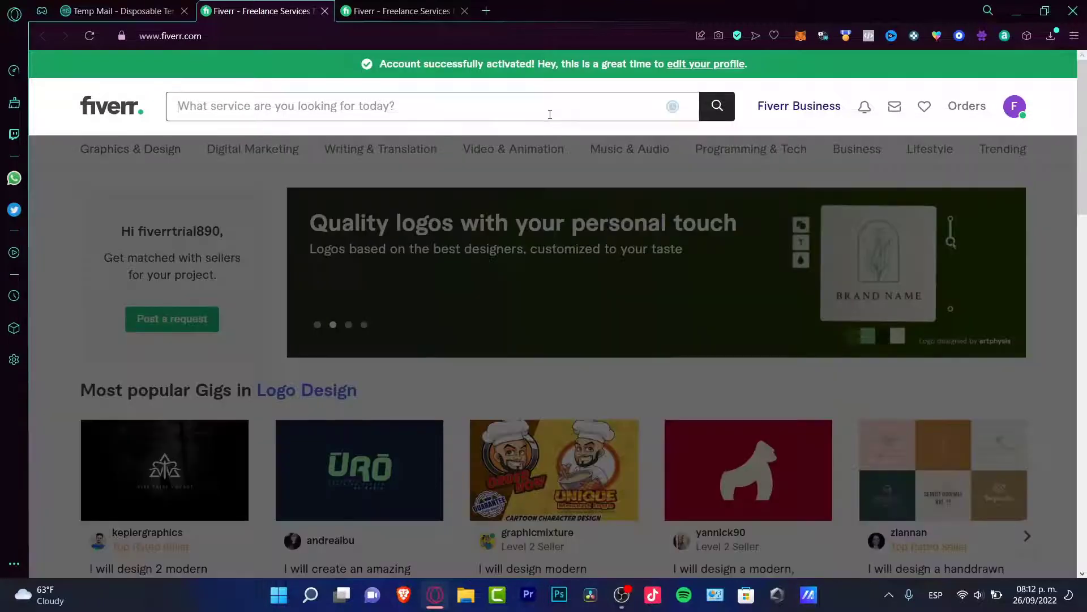
- Search for 'minimalist logo design' and restrict results to the Logo Design category
type("minimalist")
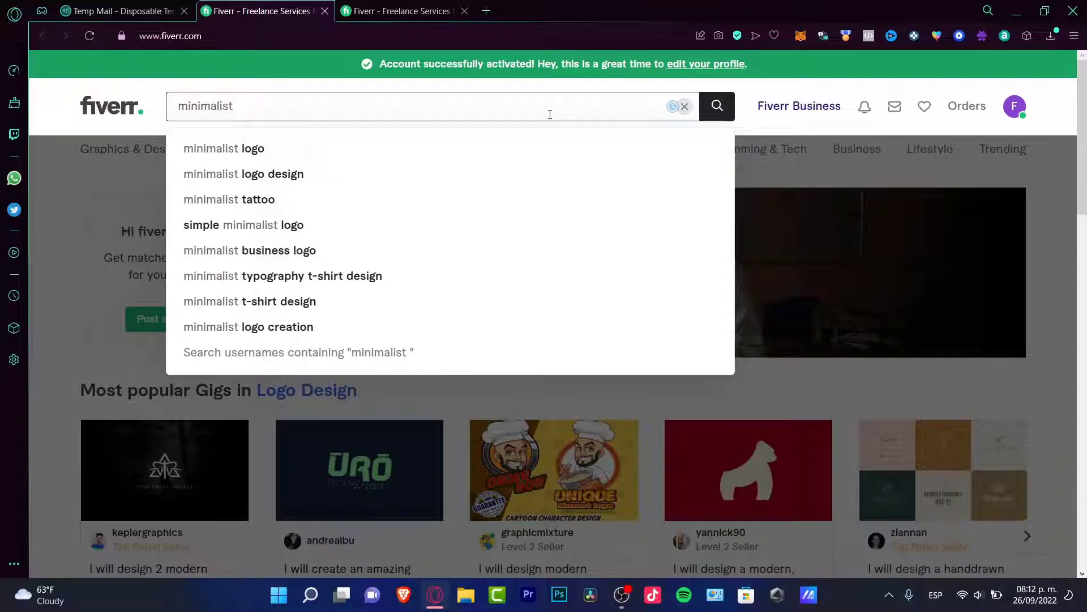
left_click(312, 174)
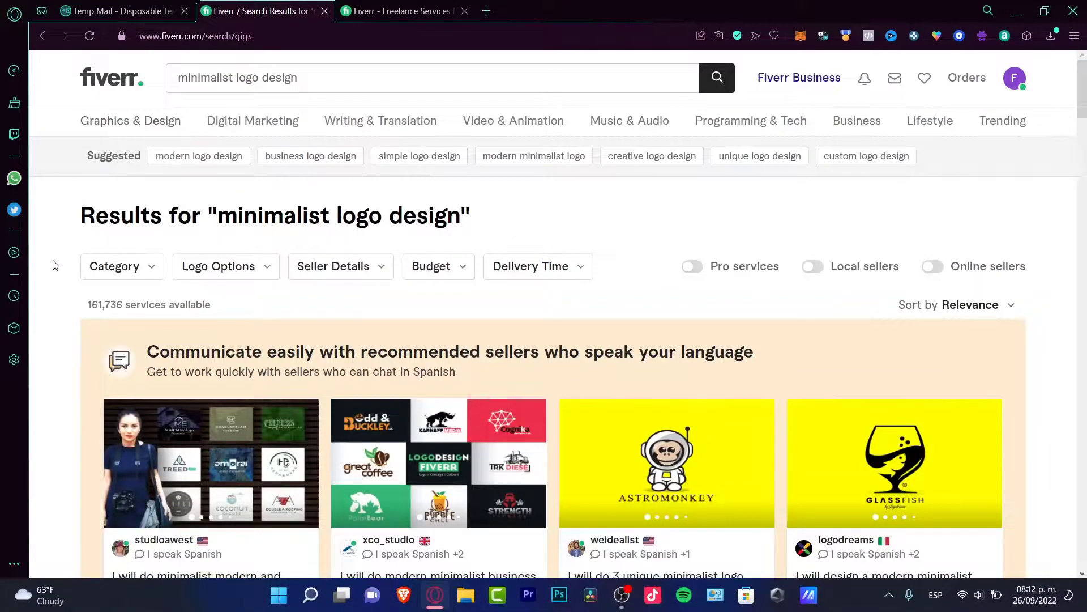
left_click(148, 275)
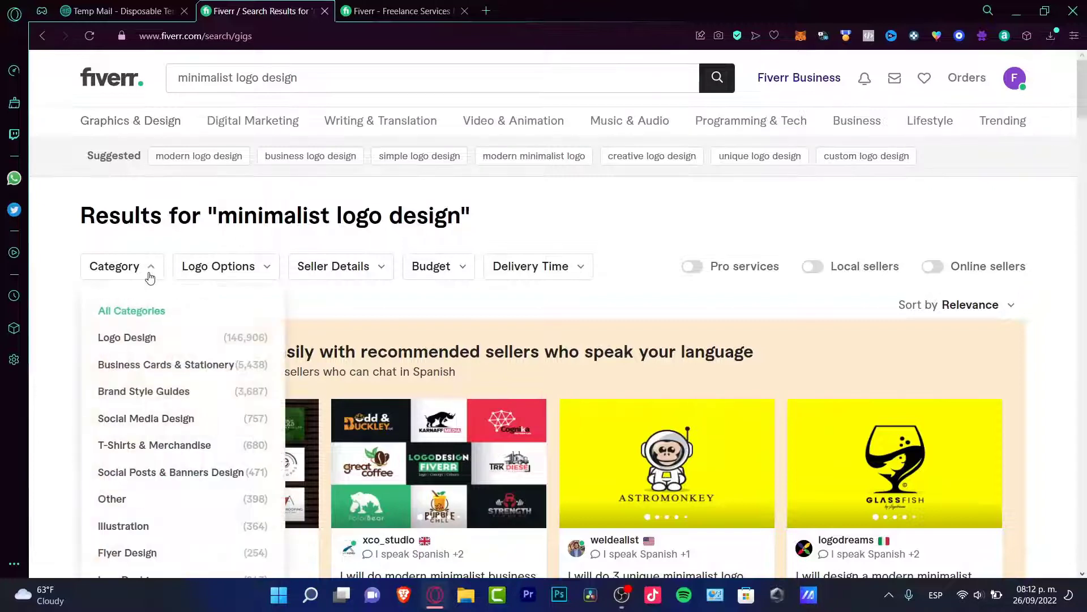
left_click(143, 339)
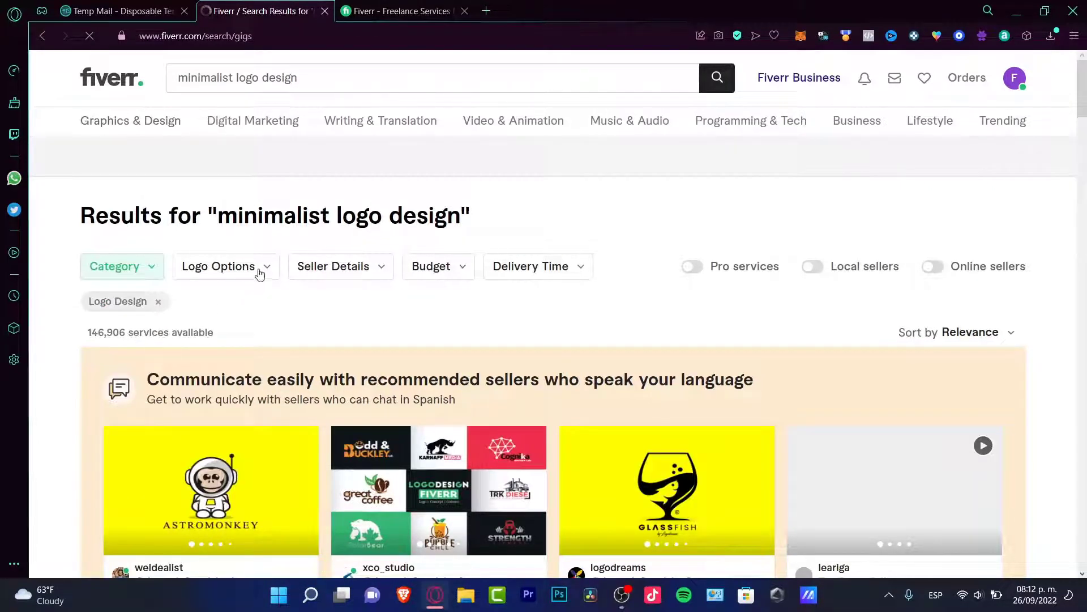
- Add Minimalist, Under $35, Express 24H and Top Rated Seller filters, leaving 46 services
left_click(259, 278)
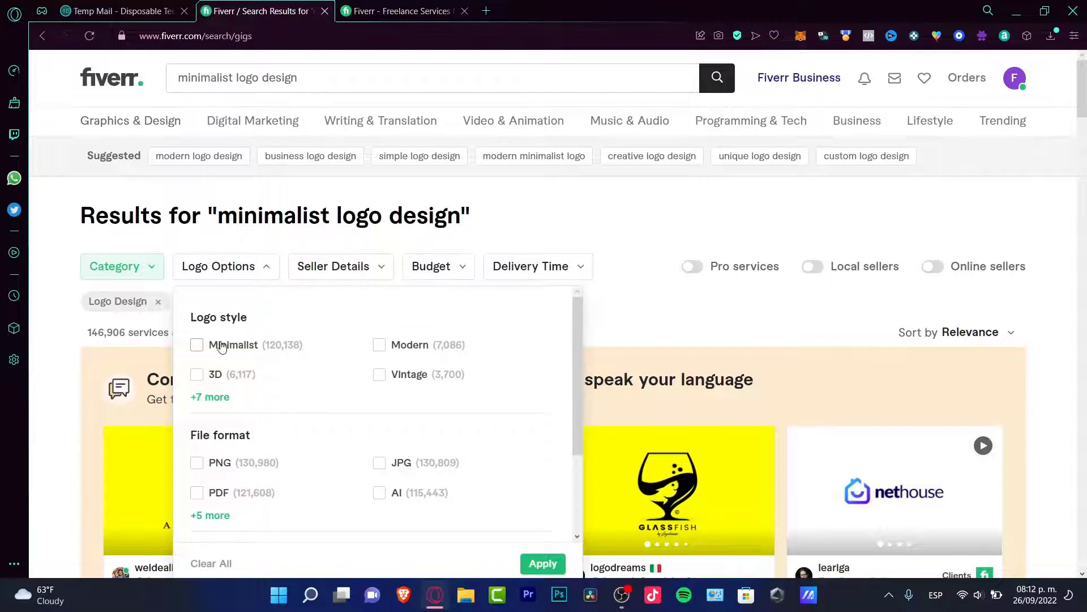
left_click(445, 277)
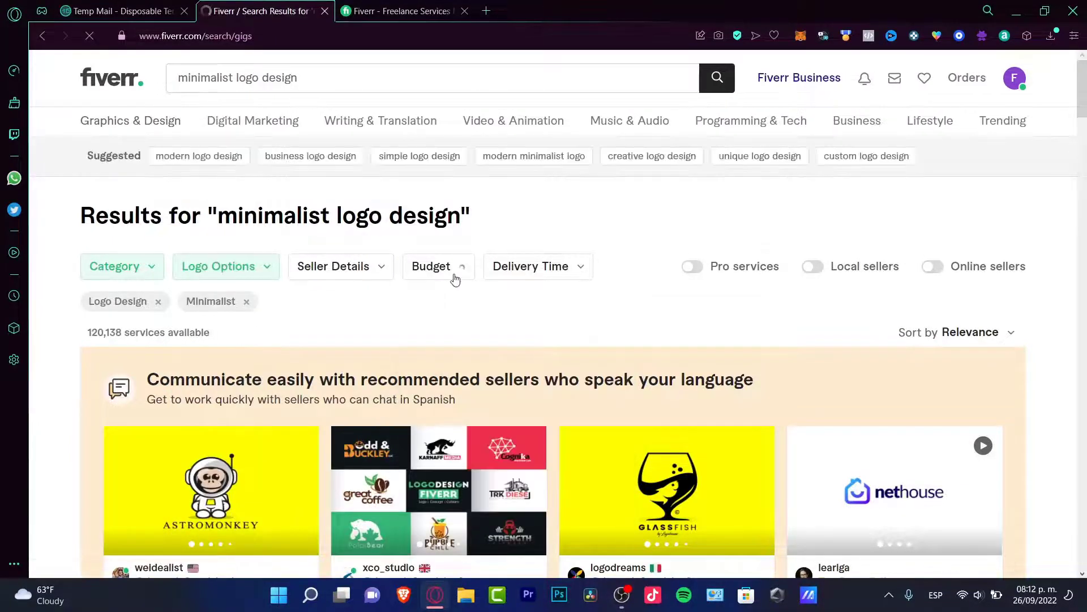
left_click(453, 275)
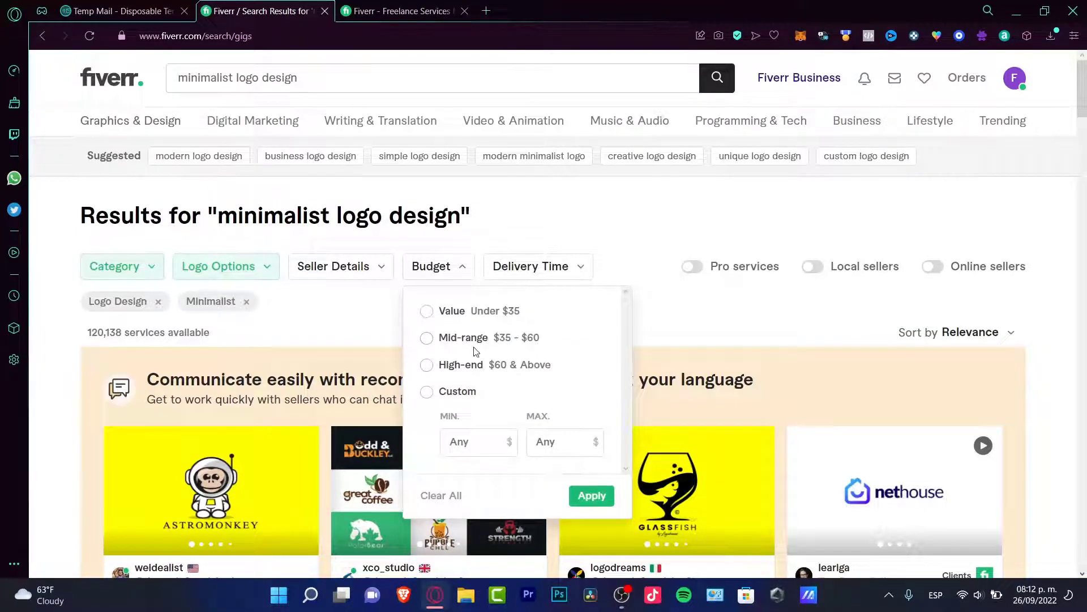
left_click(457, 347)
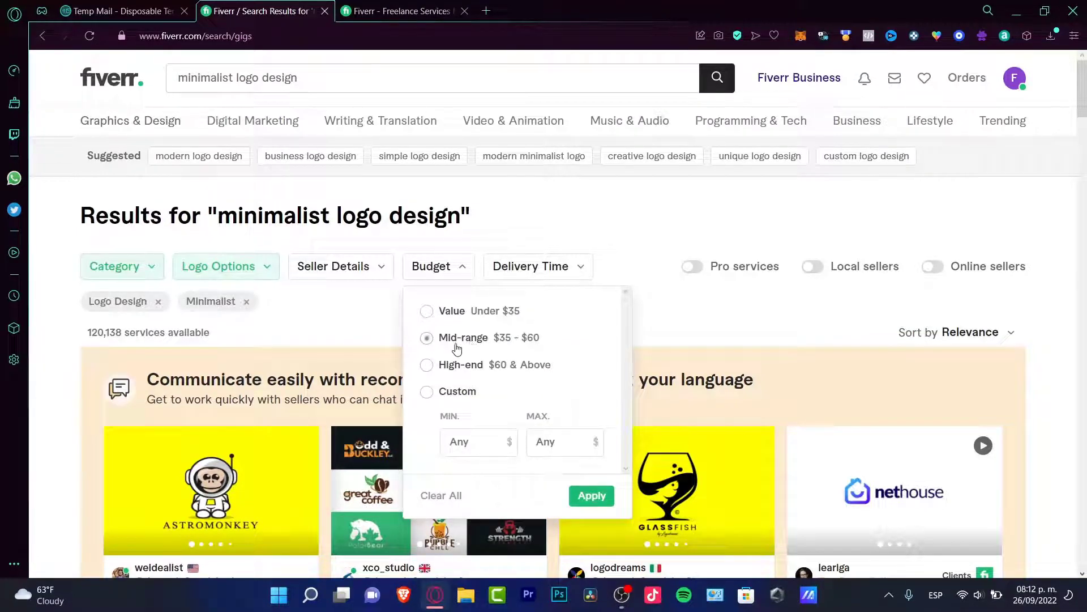
left_click(608, 494)
left_click(551, 279)
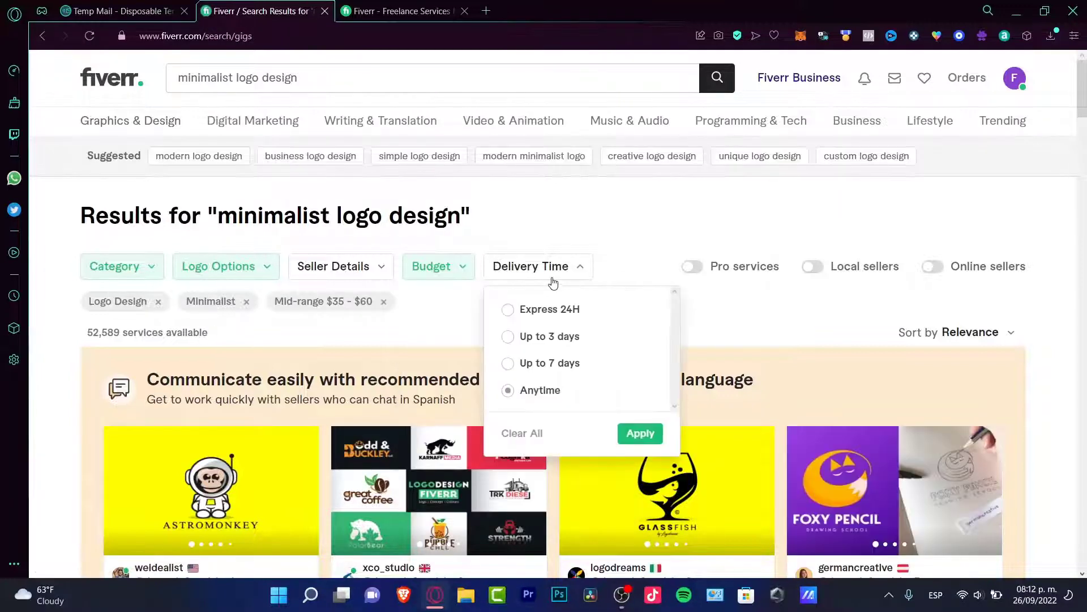
left_click(574, 336)
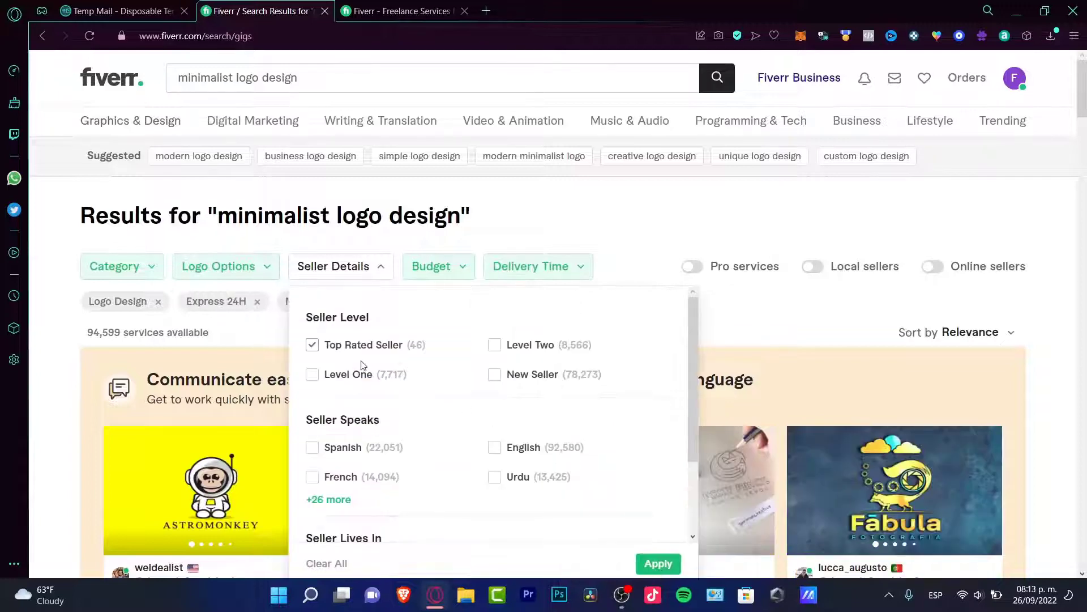
left_click(667, 564)
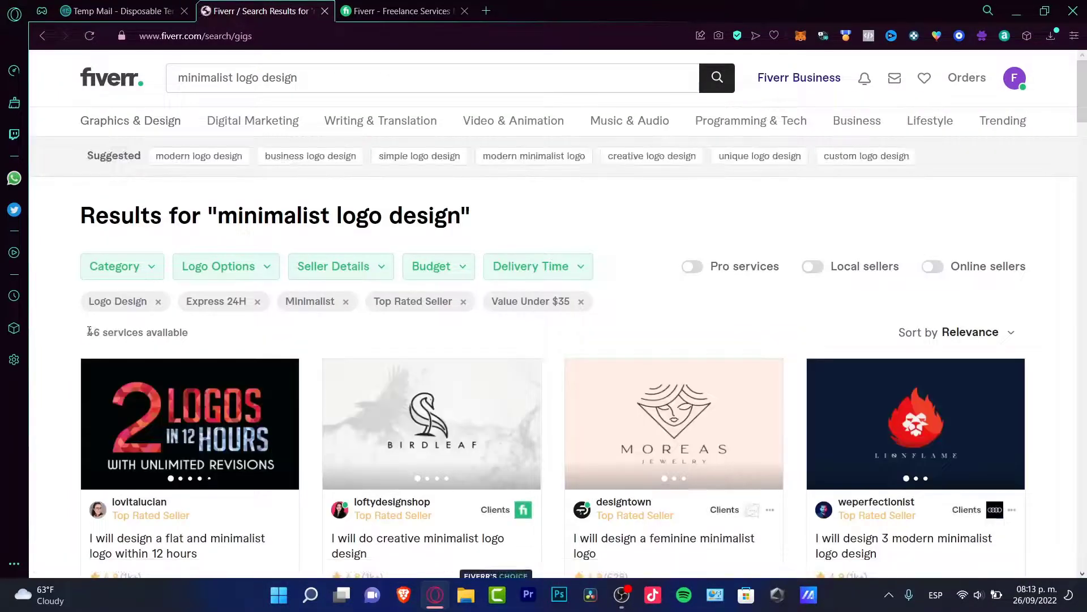
left_click_drag(89, 332, 199, 336)
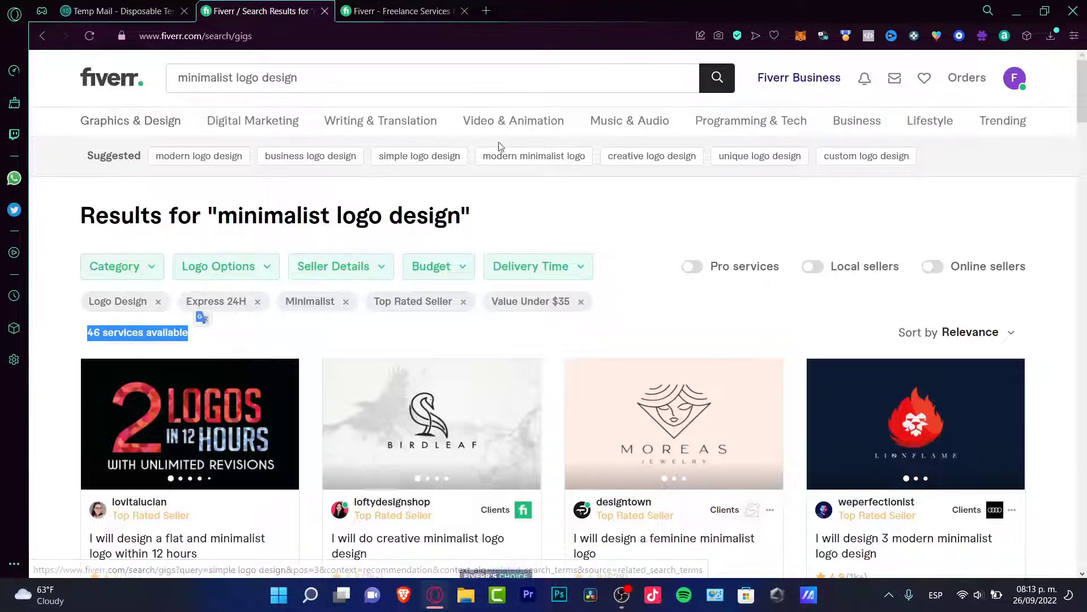
left_click(1014, 81)
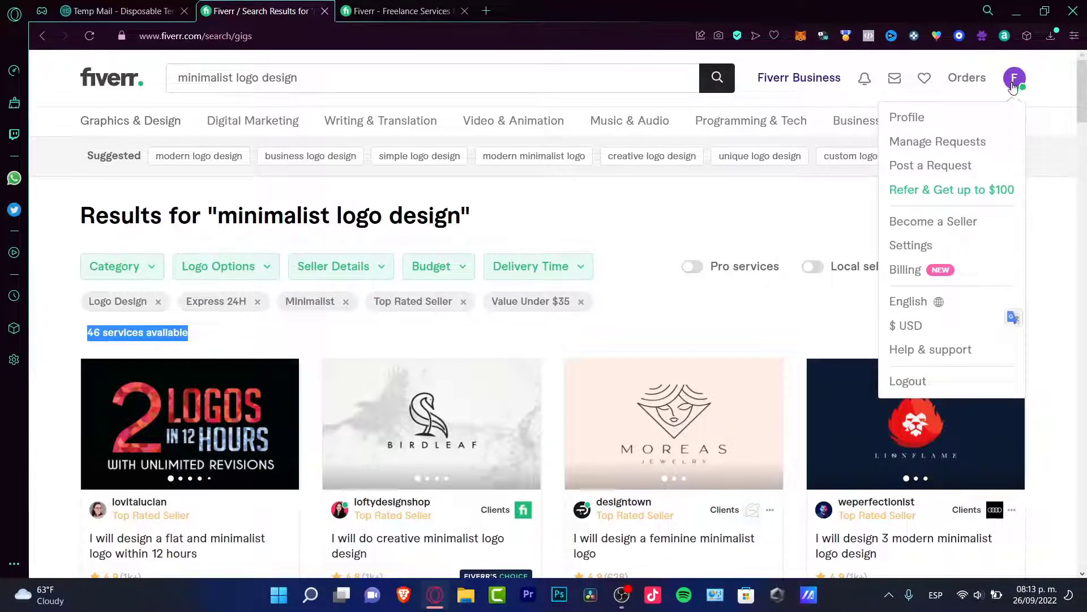
left_click(943, 229)
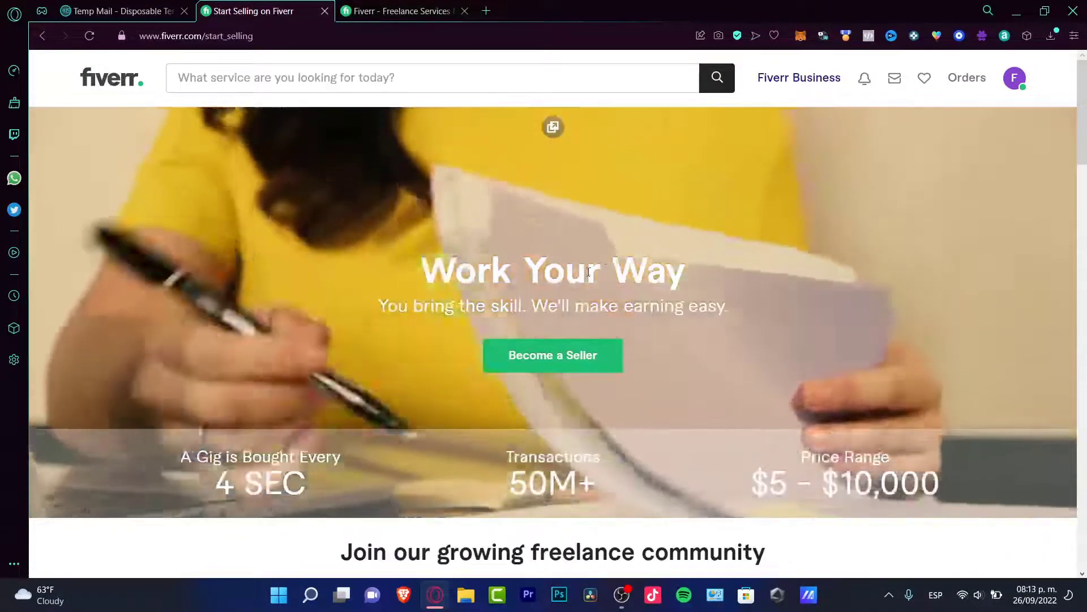
scroll(564, 345, "down", 3)
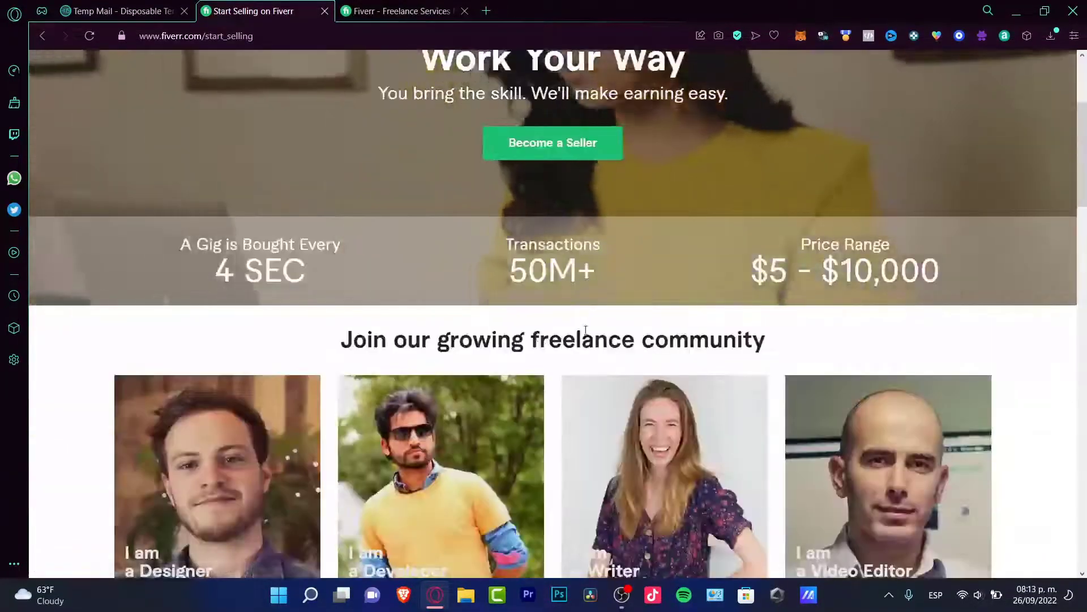
scroll(564, 343, "down", 3)
scroll(615, 340, "down", 3)
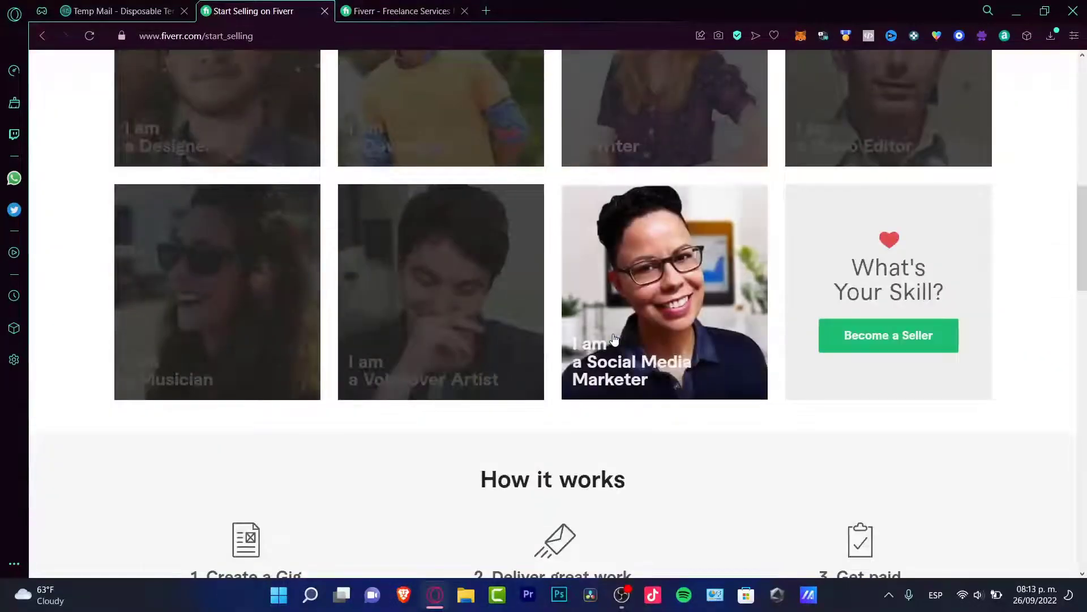
scroll(614, 340, "down", 3)
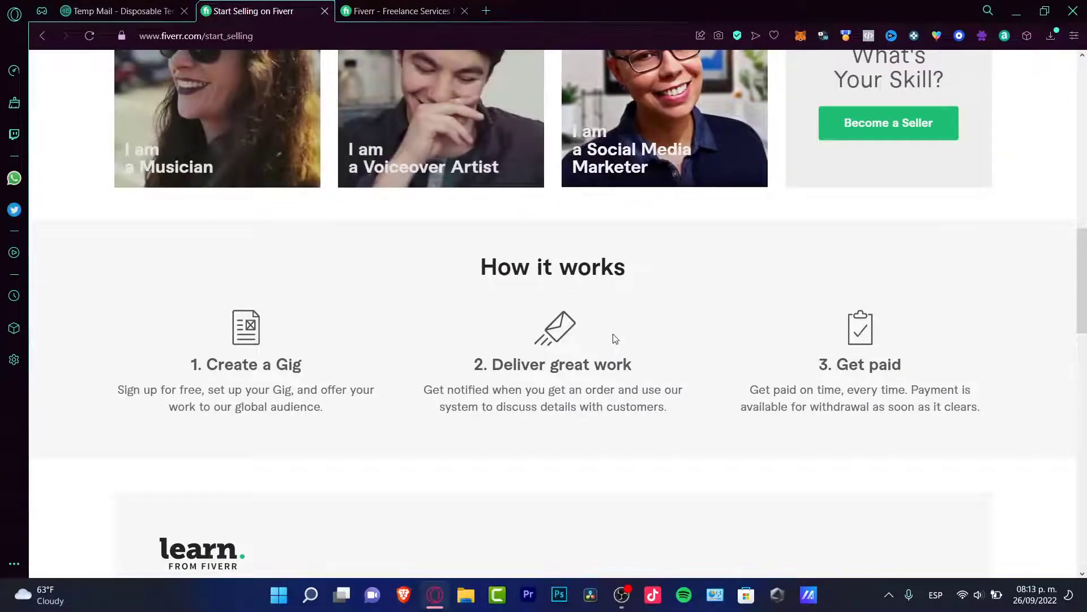
left_click_drag(300, 360, 186, 364)
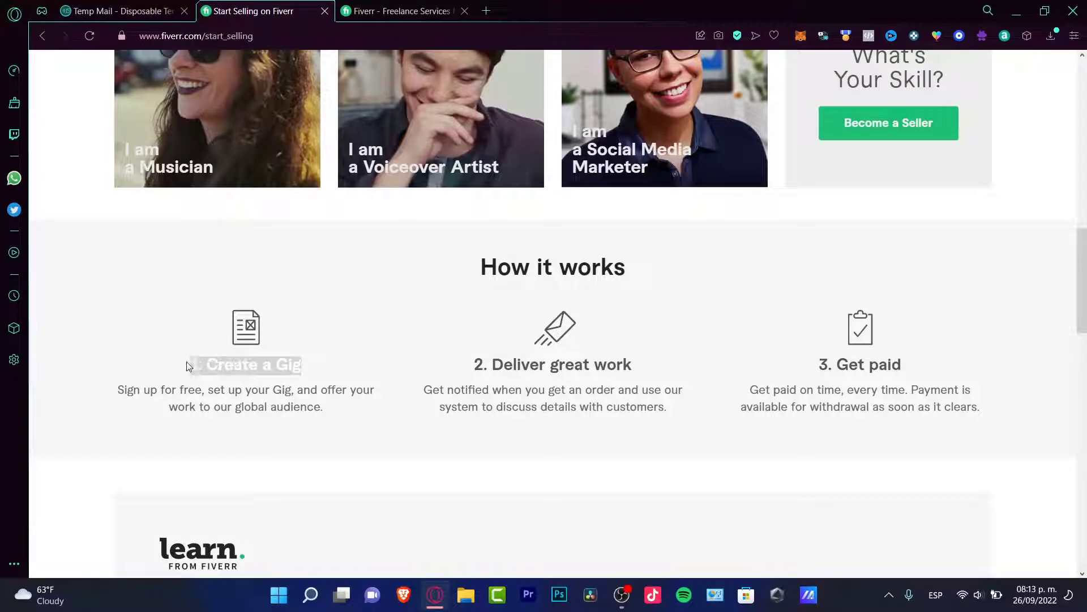
left_click_drag(492, 364, 718, 374)
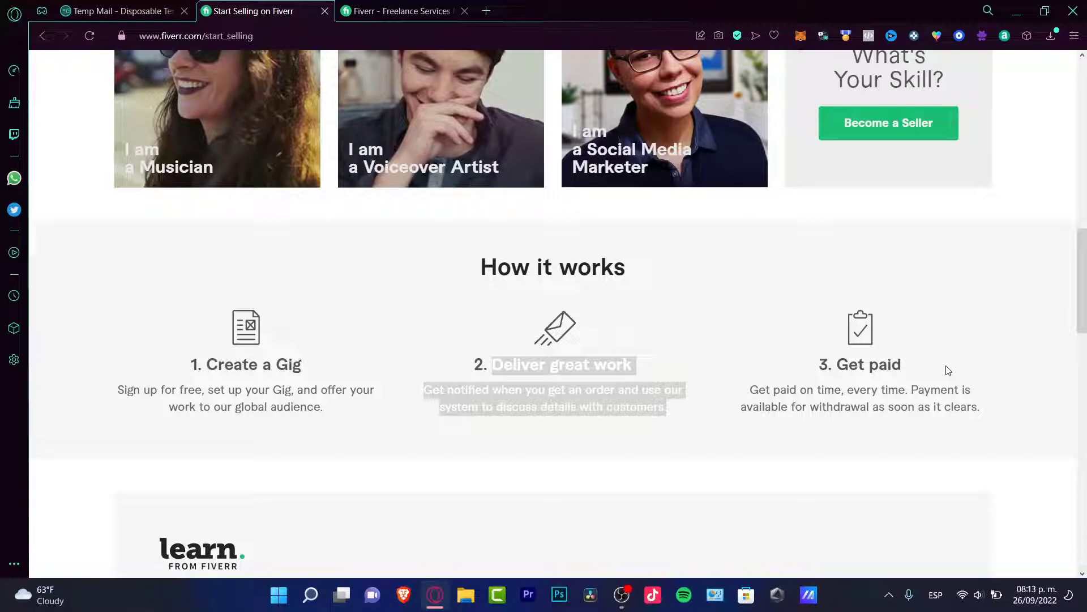
scroll(1014, 424, "down", 7)
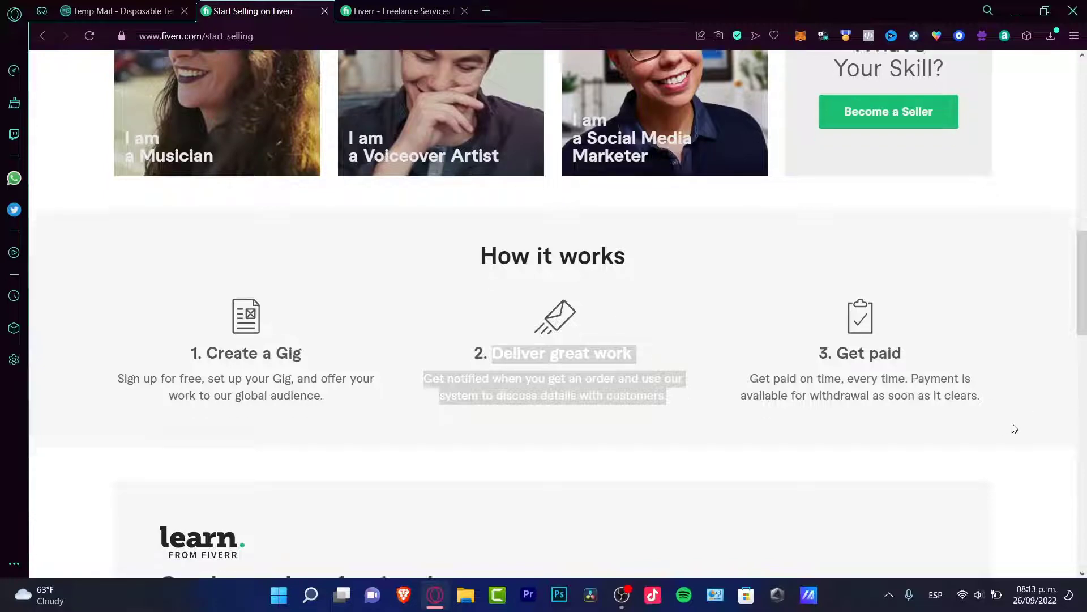
scroll(1019, 401, "down", 4)
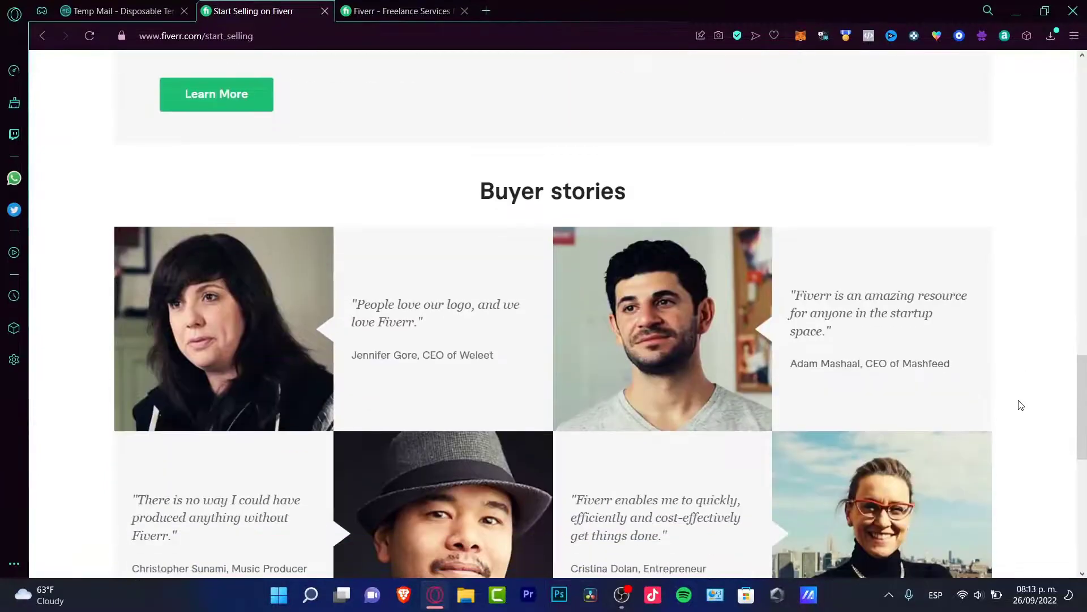
scroll(1019, 401, "up", 20)
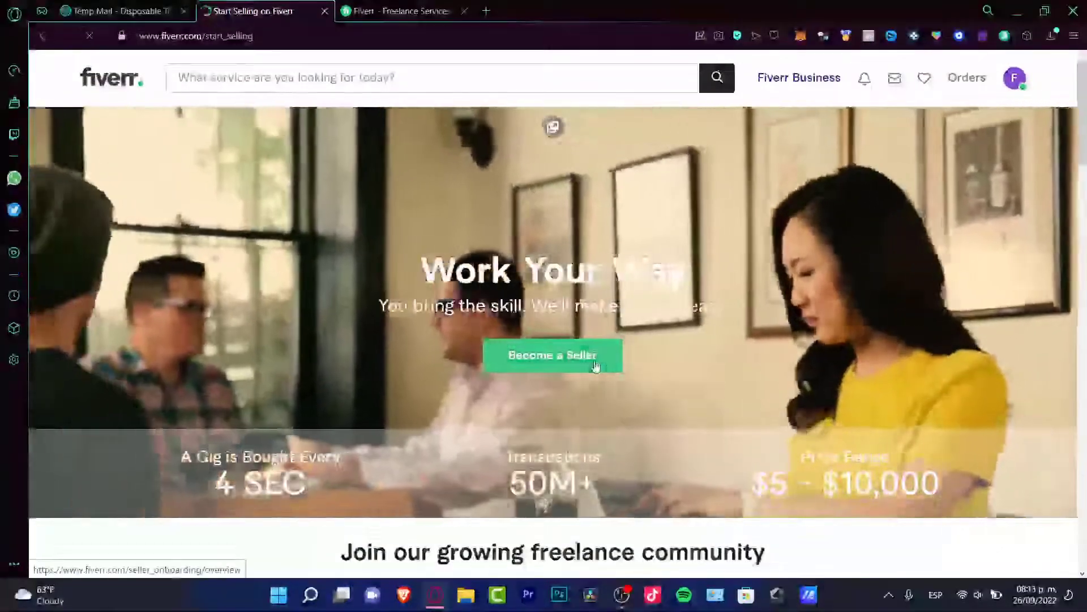
- Start Become a Seller and continue through the selling overview and profile tips pages
left_click(596, 366)
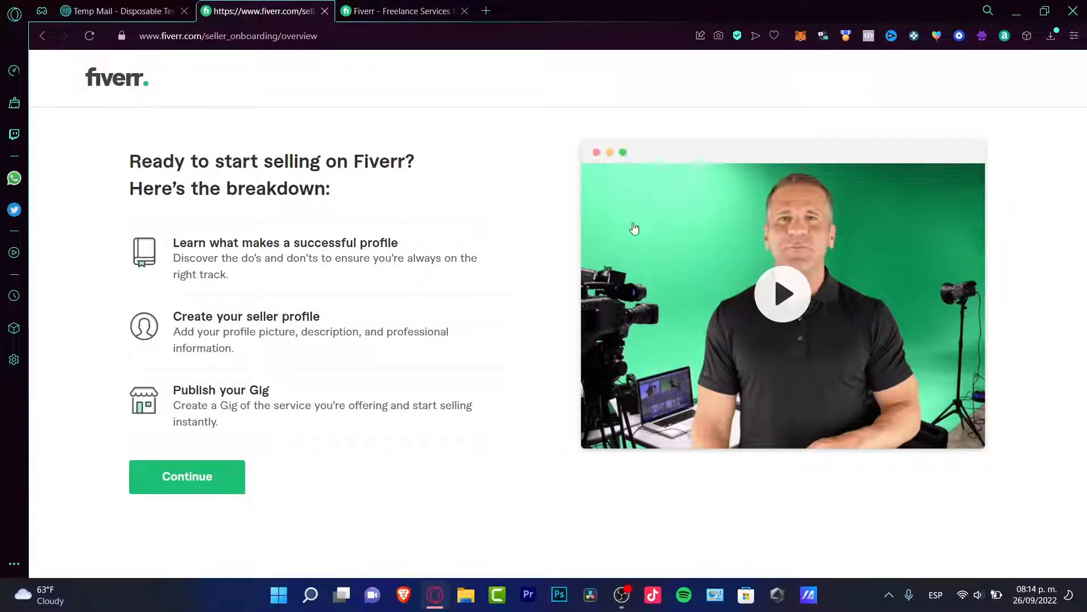
left_click(184, 480)
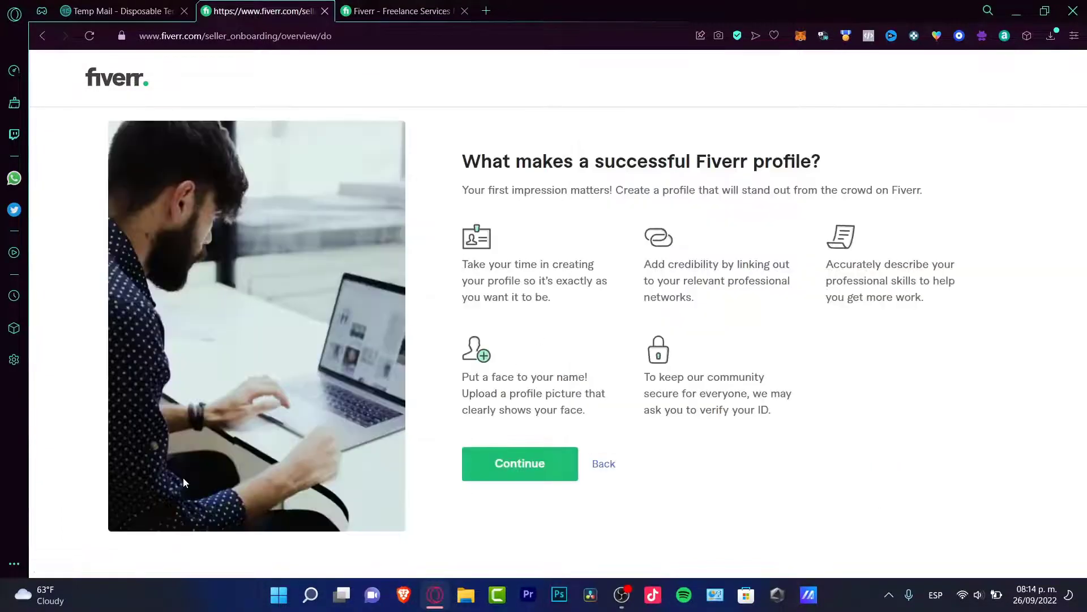
left_click(485, 448)
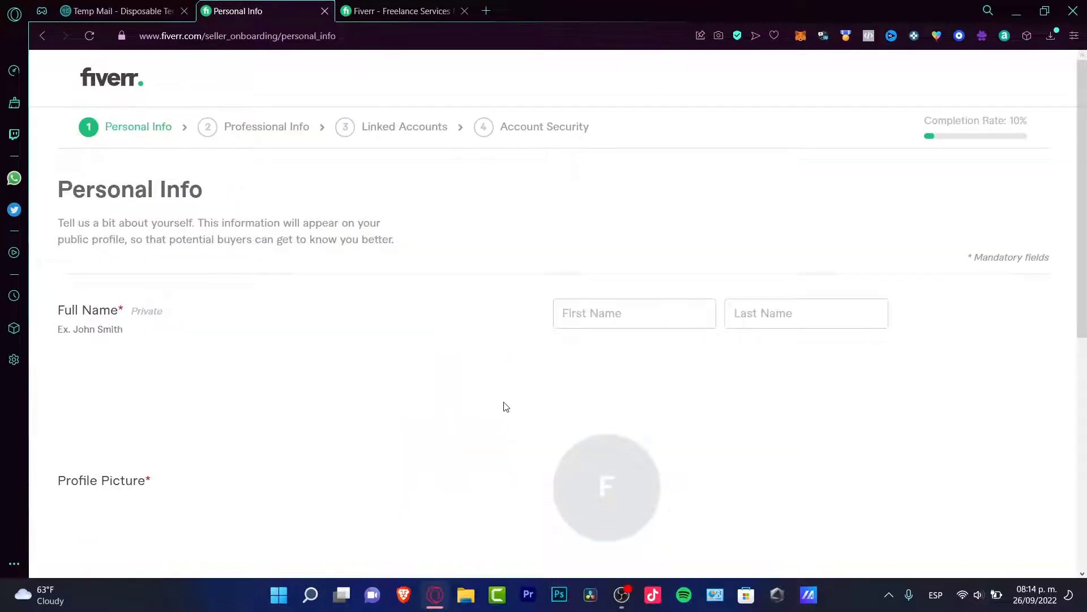
- Work through the Personal Info form's description and first-name fields
left_click_drag(238, 205, 54, 195)
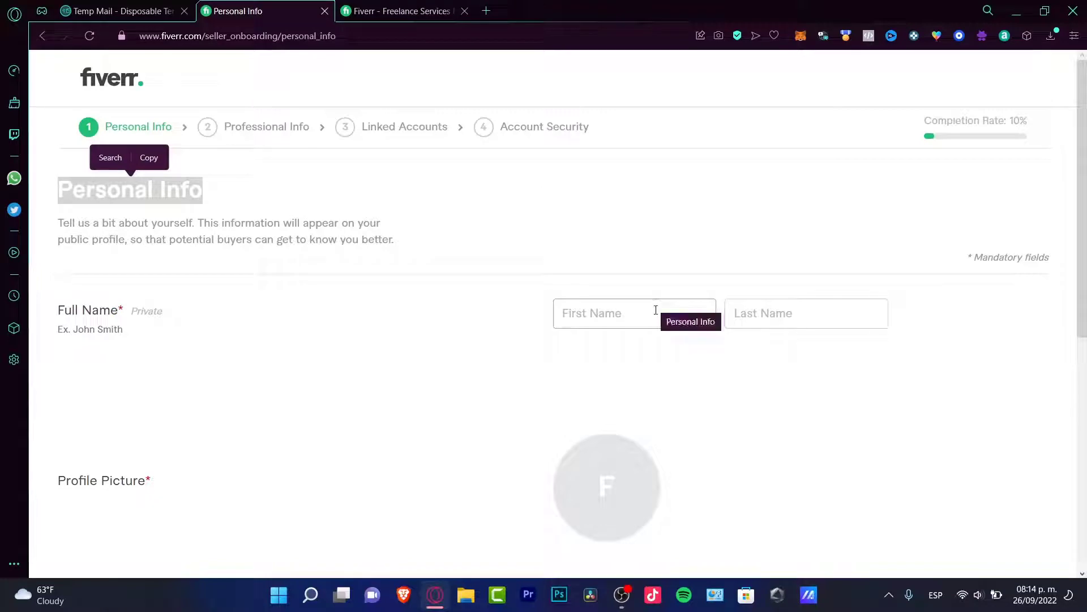
scroll(639, 301, "down", 3)
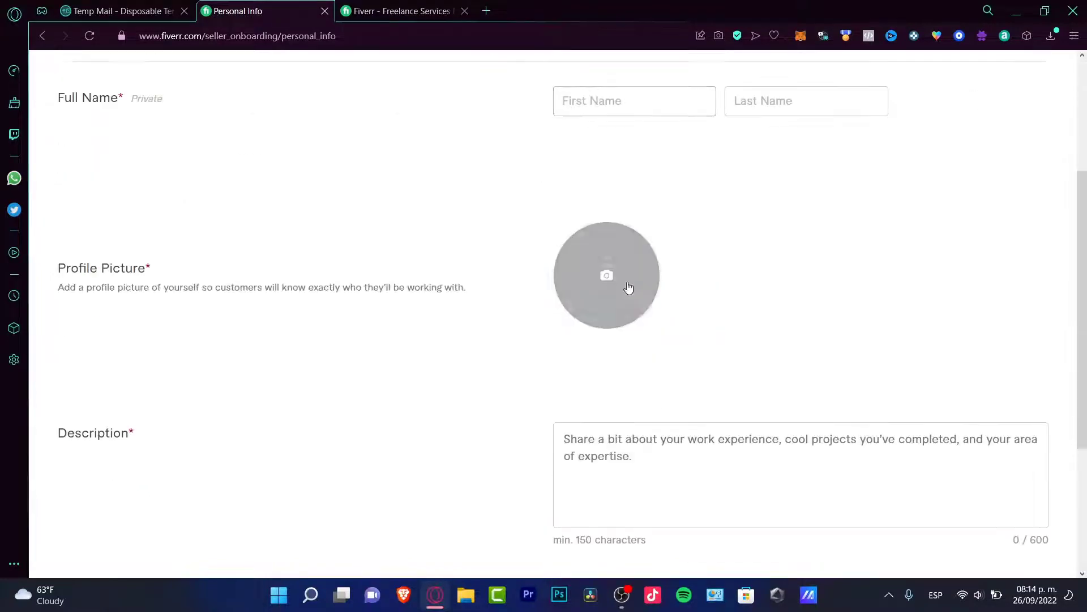
scroll(621, 278, "down", 4)
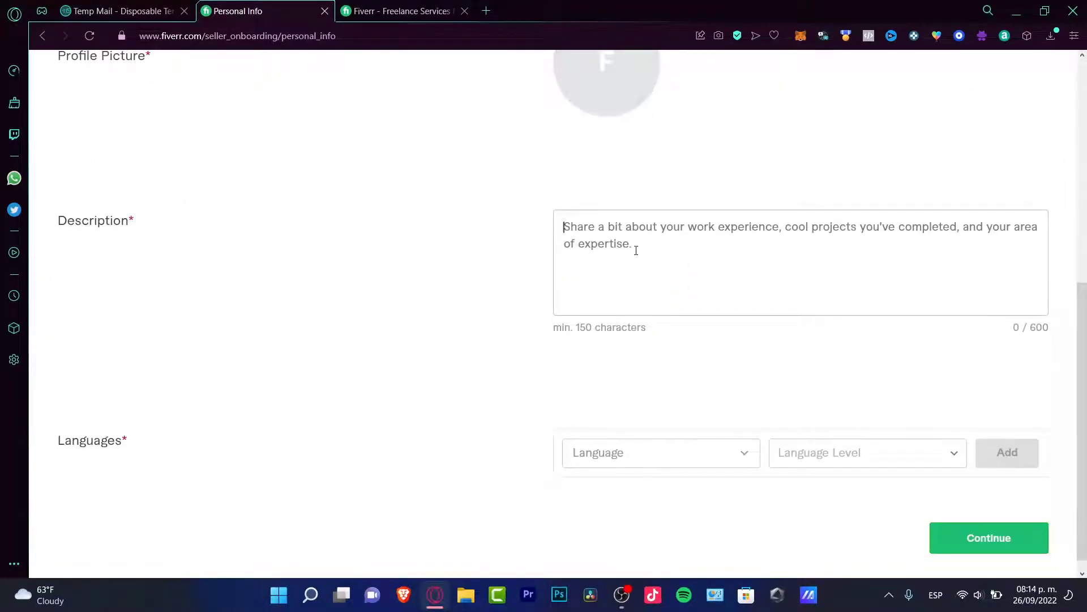
left_click(637, 252)
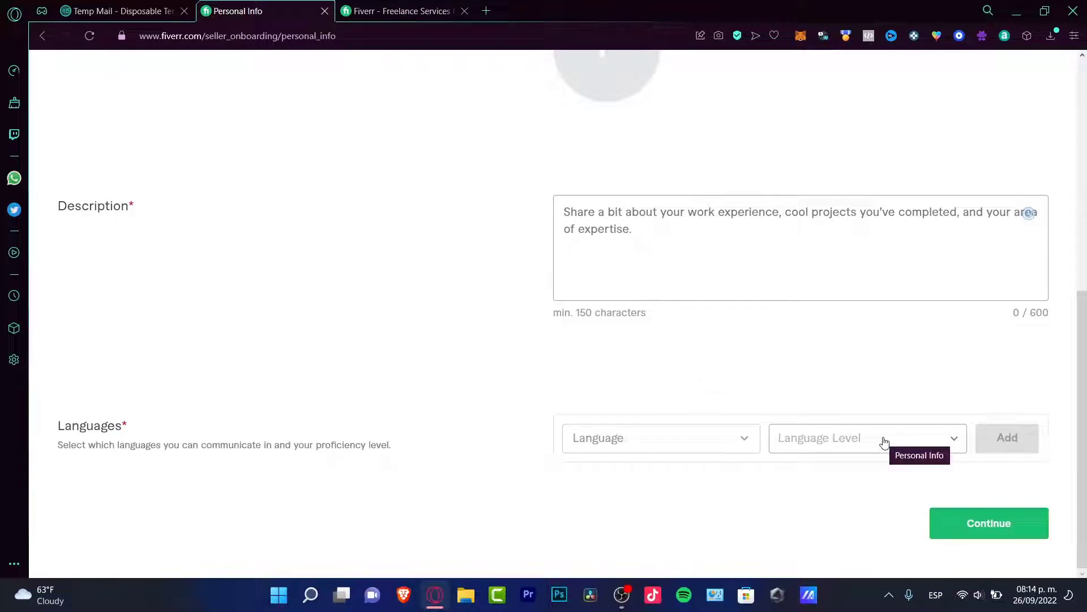
scroll(862, 383, "up", 8)
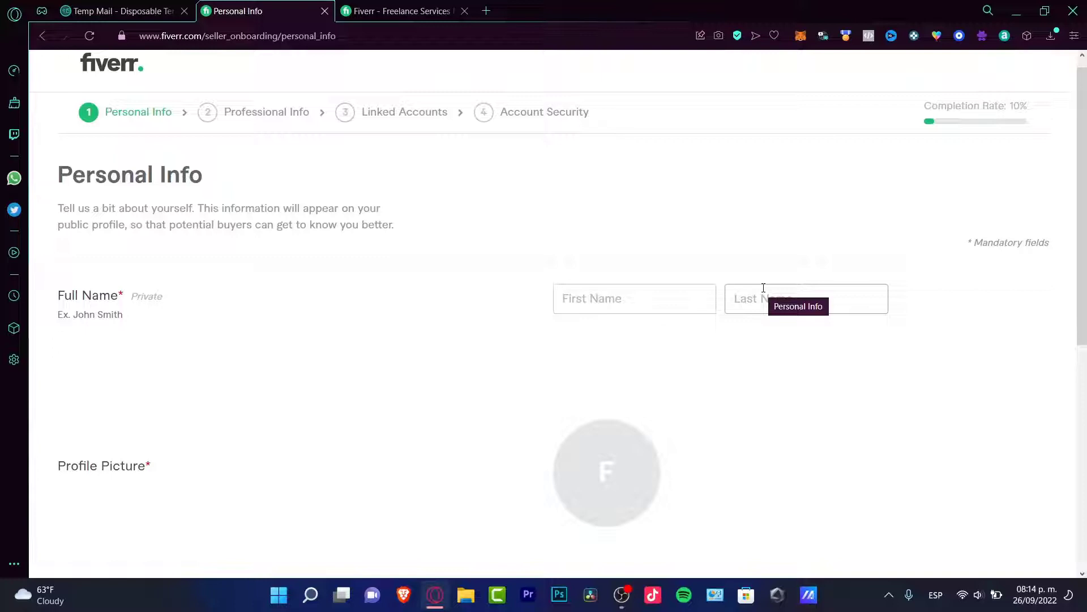
left_click(627, 300)
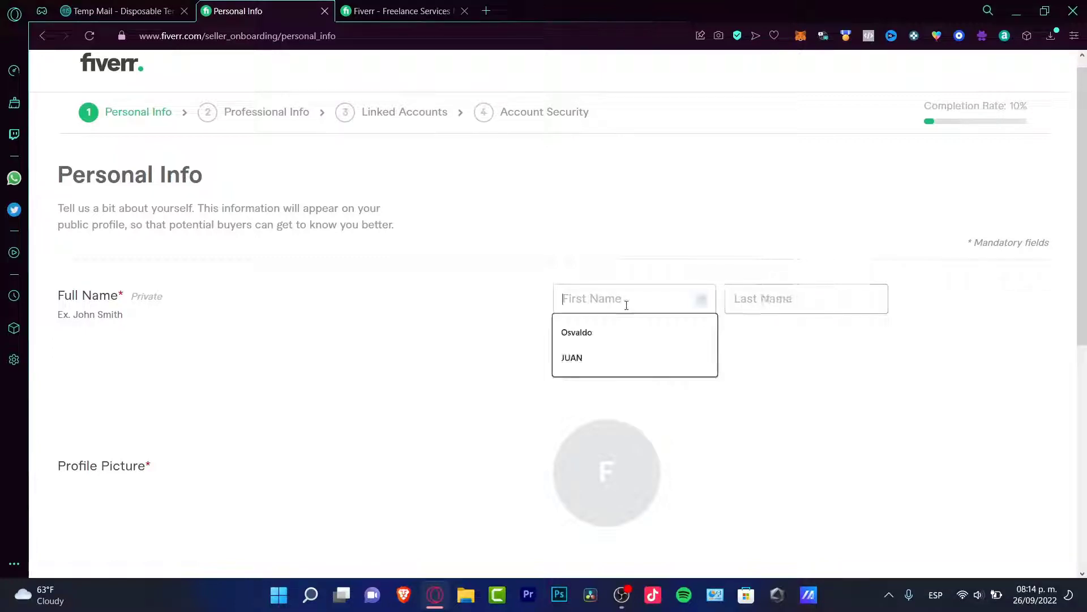
left_click(634, 280)
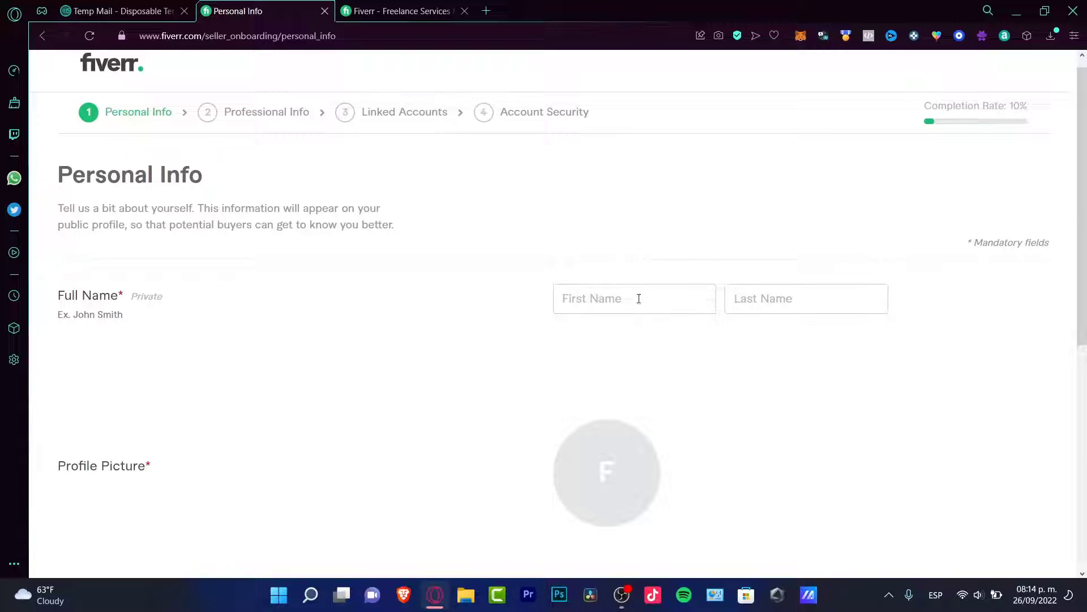
left_click_drag(170, 298, 131, 297)
left_click(170, 302)
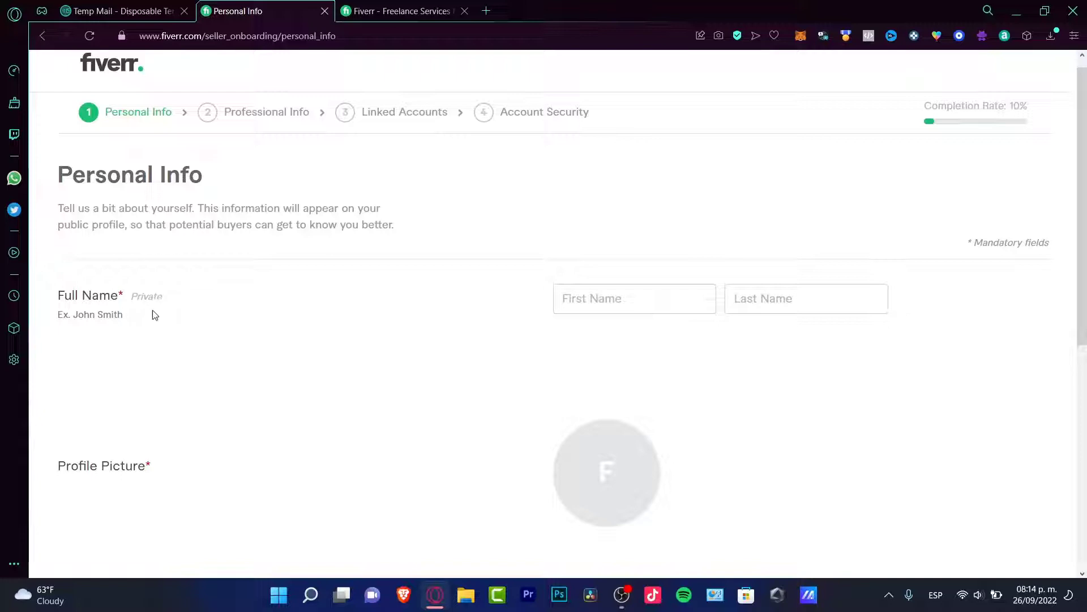
left_click(643, 295)
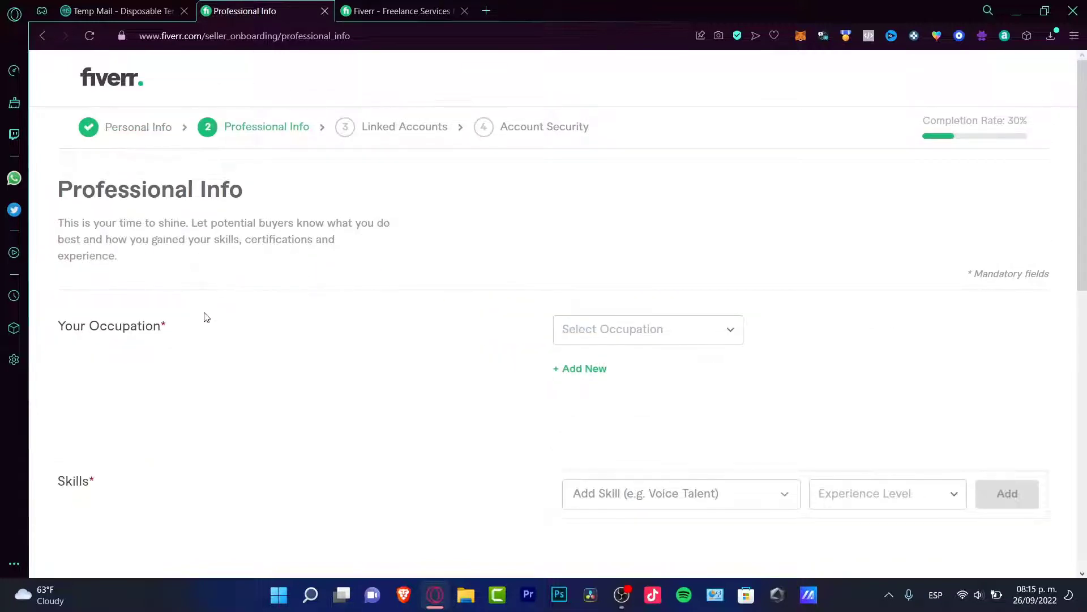
- Add a Digital Marketing occupation, 2019–2022, with Content Marketing and SEO skills
left_click(645, 337)
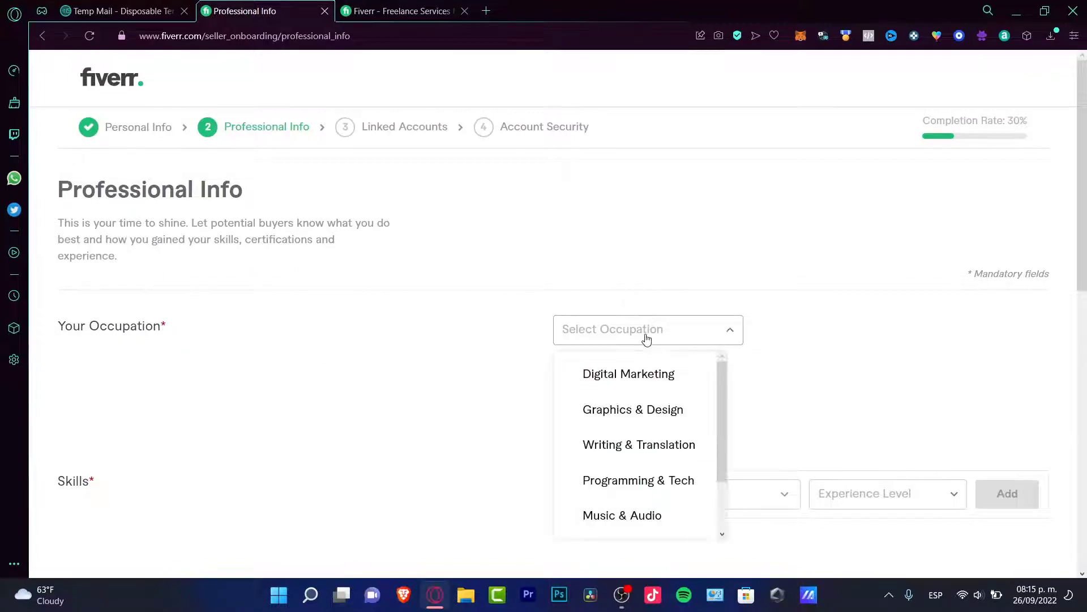
left_click(672, 380)
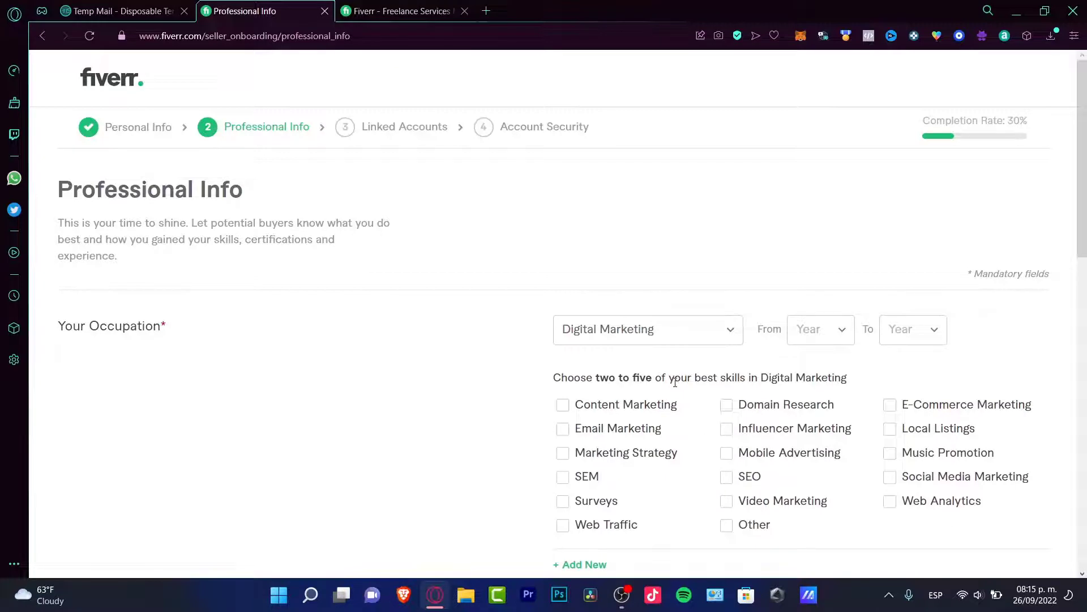
left_click(671, 408)
left_click(754, 478)
left_click(817, 337)
left_click(848, 477)
left_click(915, 334)
left_click(922, 371)
scroll(939, 343, "down", 3)
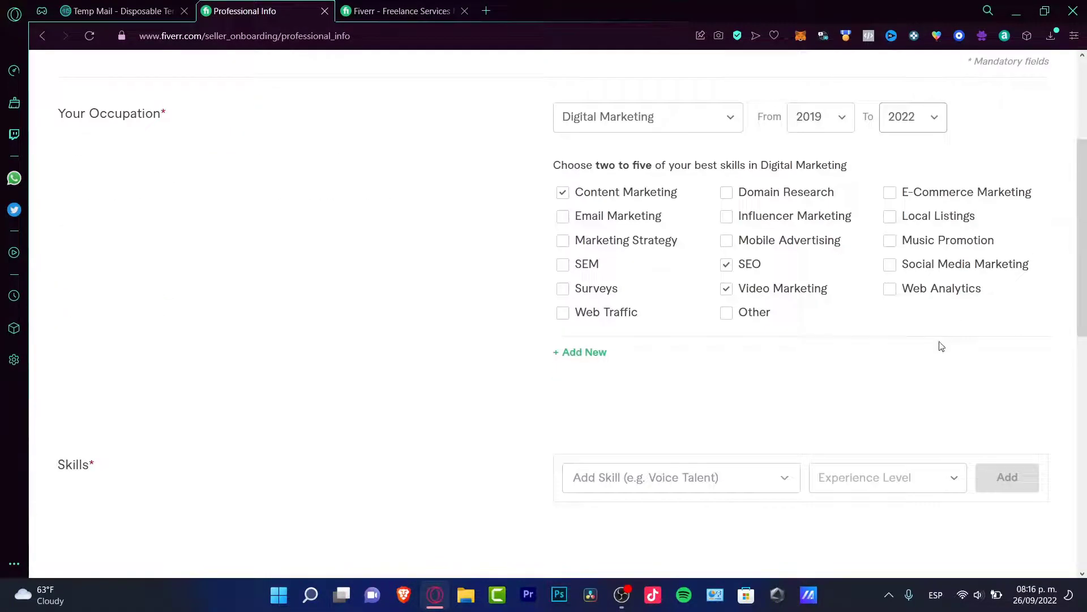
- Add a Music & Audio occupation, 2018–2022, with Jingles & Drops, Voice Over, Other and Singer-Songwriters
left_click(591, 355)
left_click(631, 369)
left_click(679, 551)
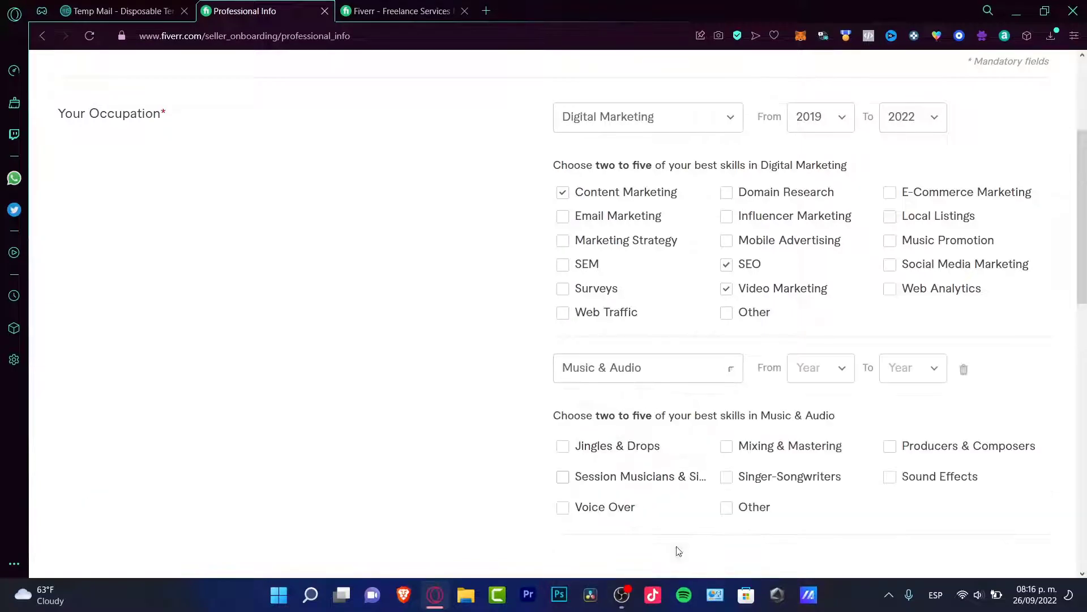
left_click(822, 370)
left_click(815, 554)
left_click(910, 371)
left_click(895, 412)
left_click(644, 447)
left_click(623, 505)
left_click(759, 509)
left_click(782, 478)
- Add Marketing as a skill at Expert level
scroll(793, 484, "down", 3)
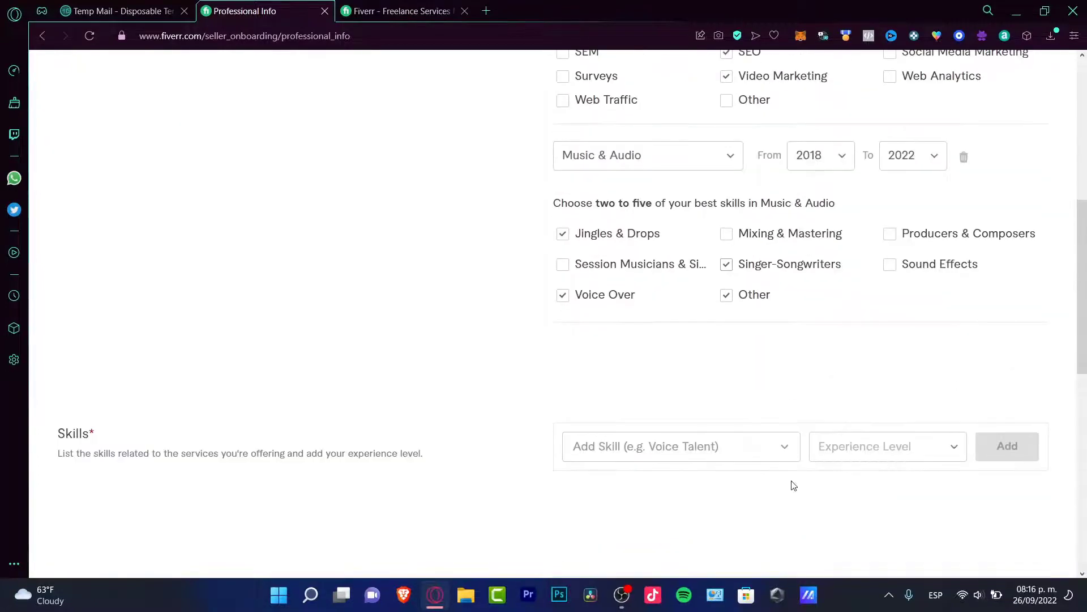
left_click(679, 450)
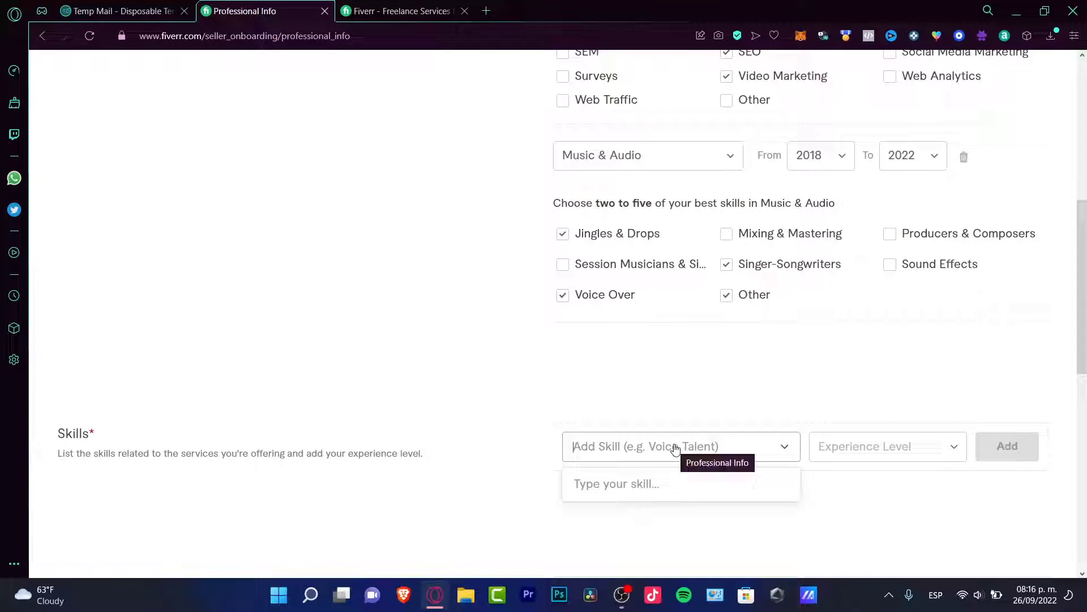
type("marketing")
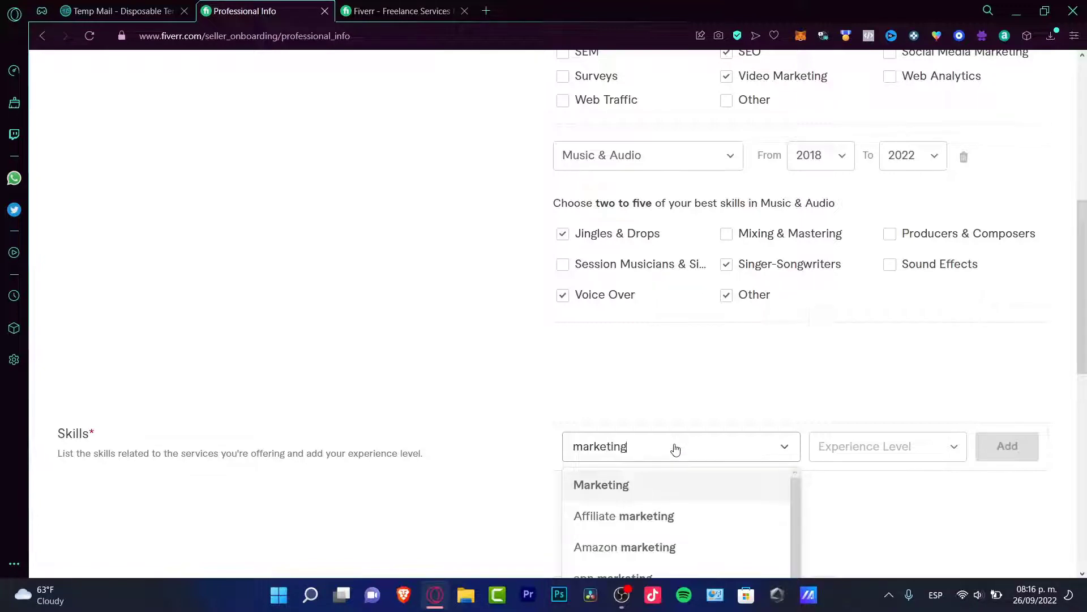
left_click(623, 484)
left_click(888, 447)
left_click(886, 396)
left_click(1011, 448)
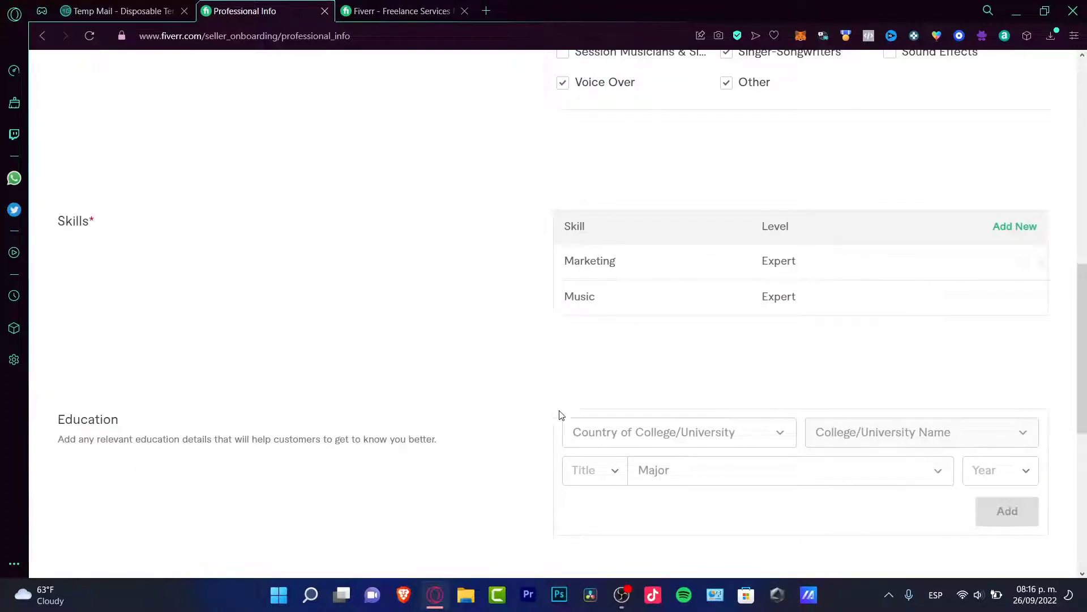
- Add the filmmaking degree (graduated 2019) to Education and continue to Linked Accounts
scroll(560, 415, "down", 3)
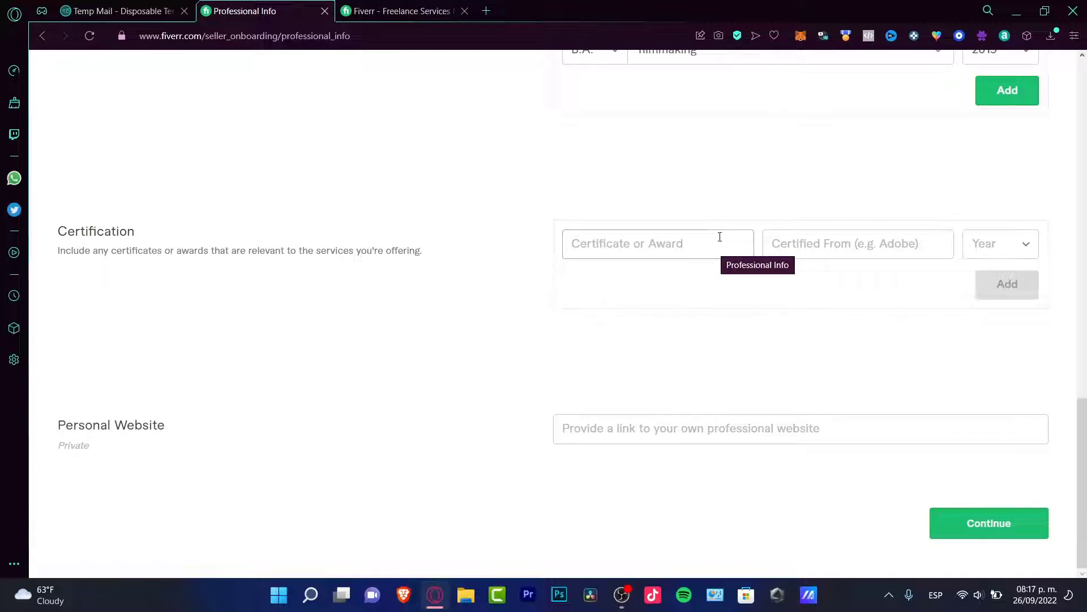
left_click(986, 100)
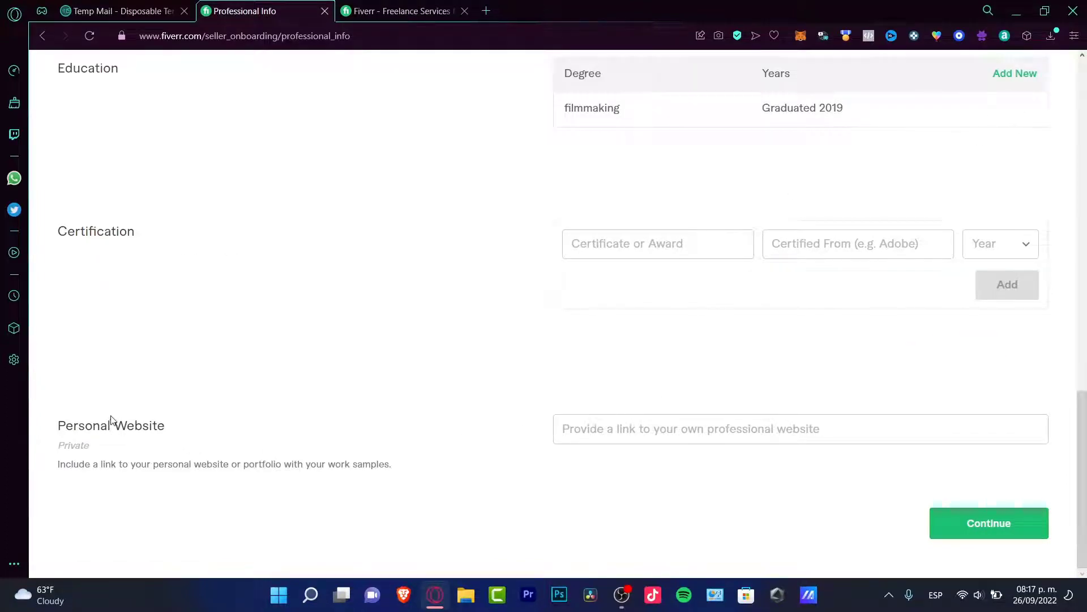
left_click_drag(142, 421, 189, 423)
left_click(226, 417)
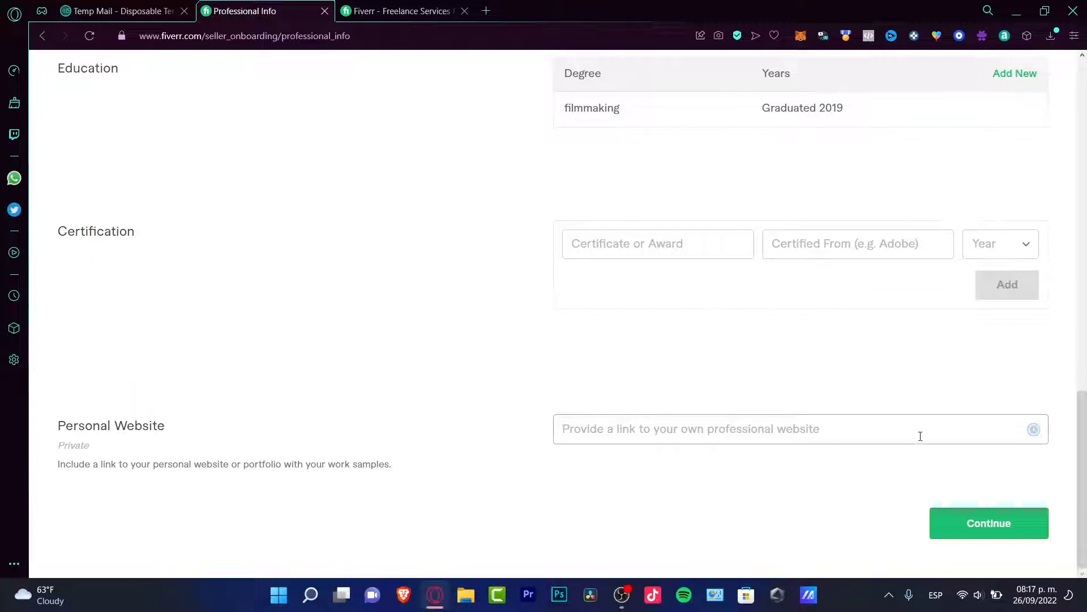
left_click(966, 520)
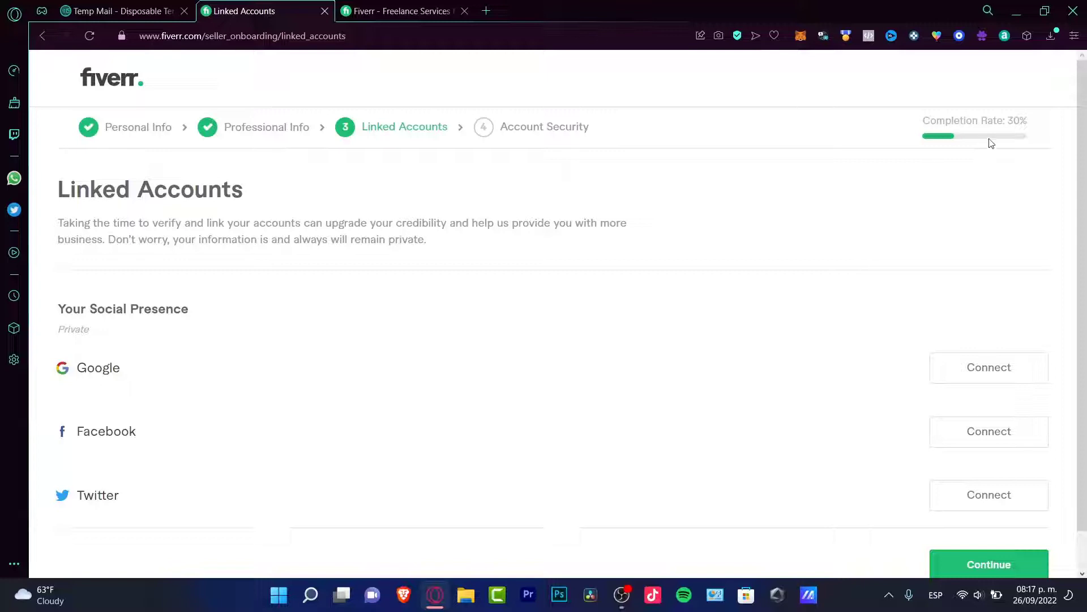
- Leave all social accounts unconnected and continue to Account Security
left_click_drag(946, 126, 1043, 131)
left_click(1044, 130)
scroll(1045, 210, "down", 1)
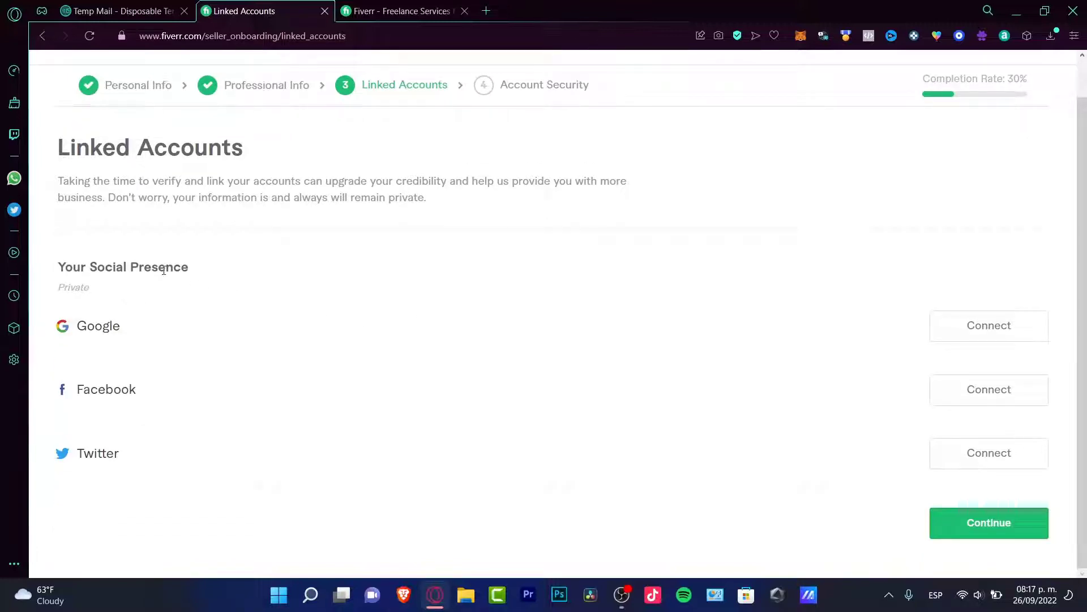
left_click_drag(163, 271, 89, 269)
left_click_drag(136, 323, 87, 327)
scroll(99, 326, "up", 1)
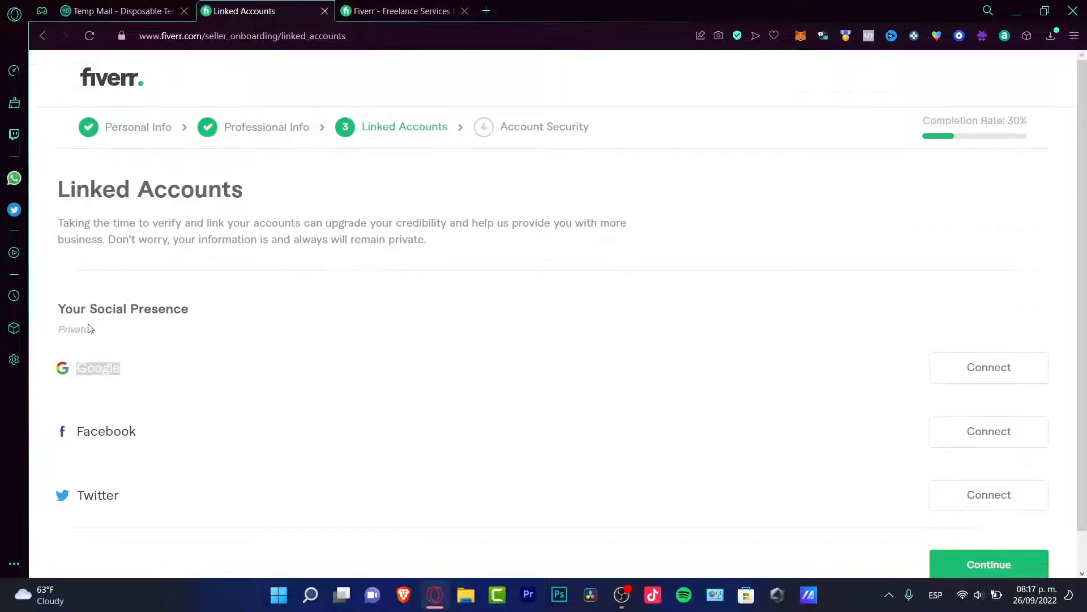
scroll(163, 373, "down", 1)
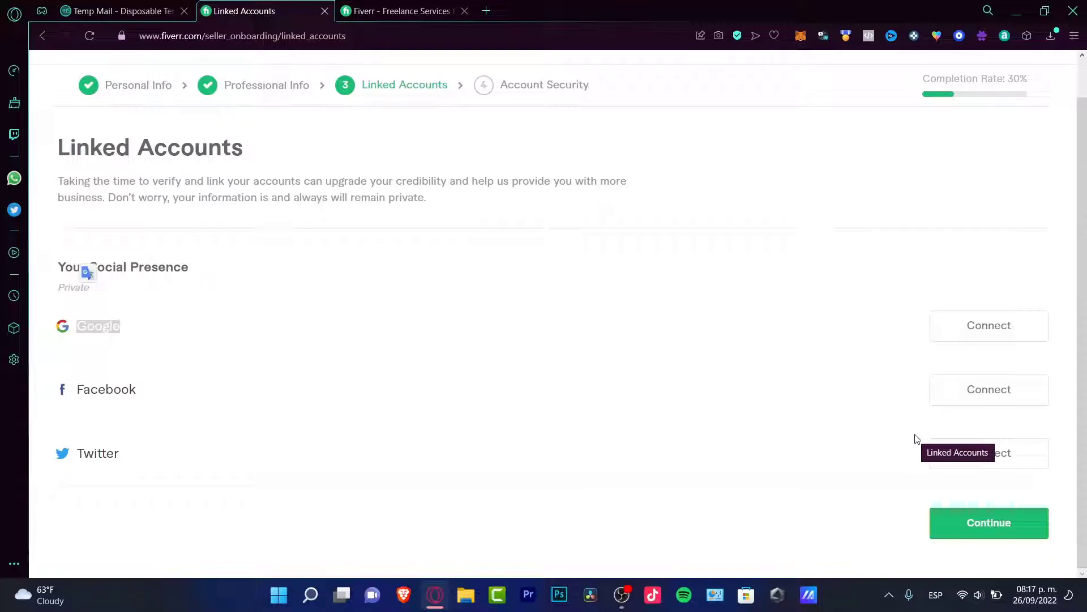
left_click(958, 519)
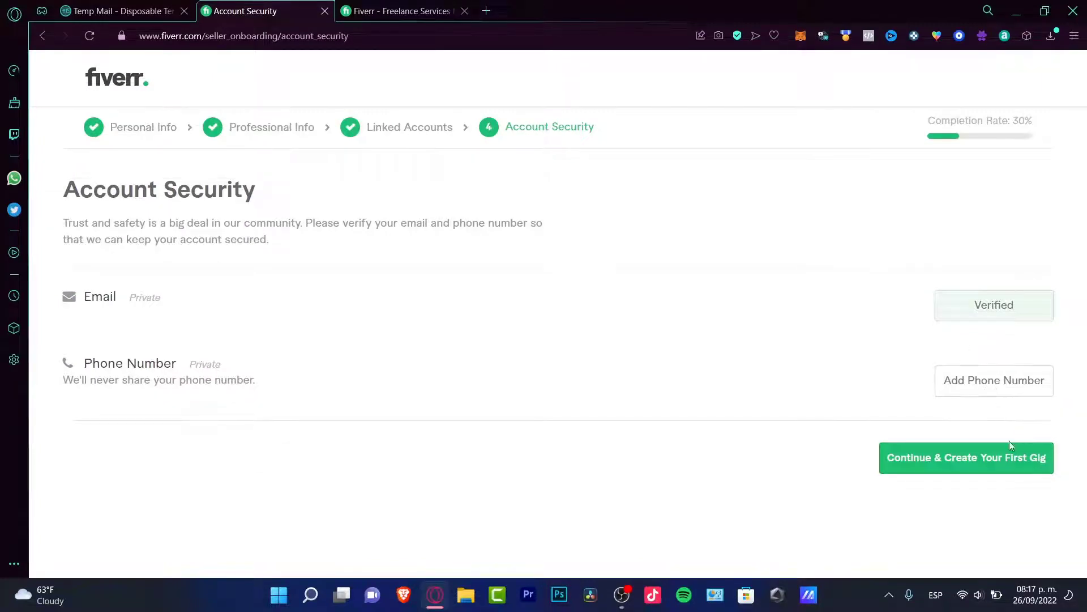
- Try Continue & Create Your First Gig, bringing up the 65% completion requirement
left_click(1008, 460)
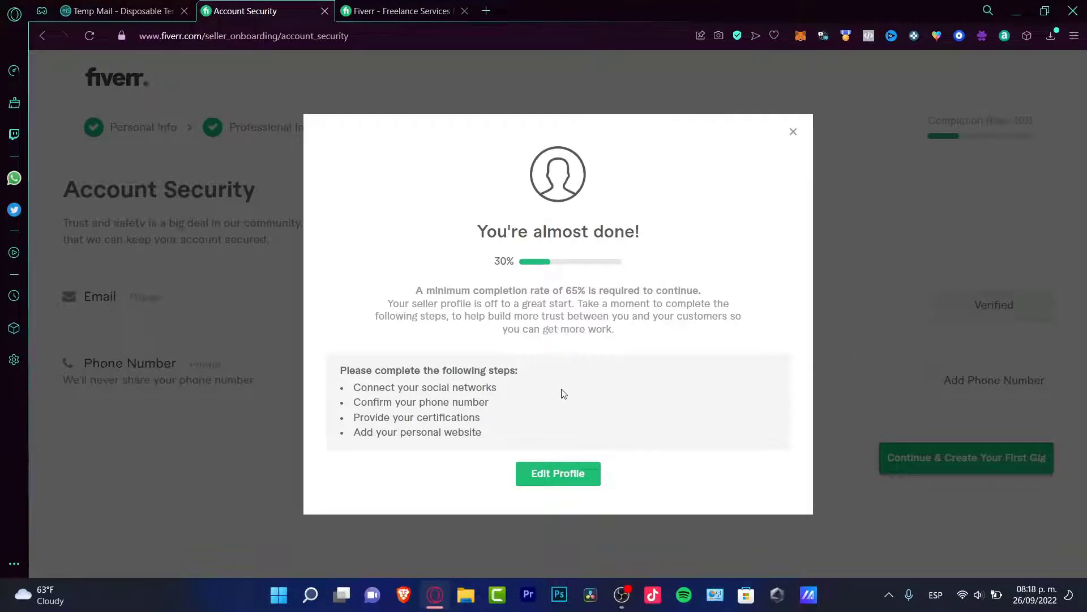
- Review the top-seller requirements (social networks, phone number, 65% completion rate), then go to the Seller Dashboard
scroll(439, 393, "up", 5)
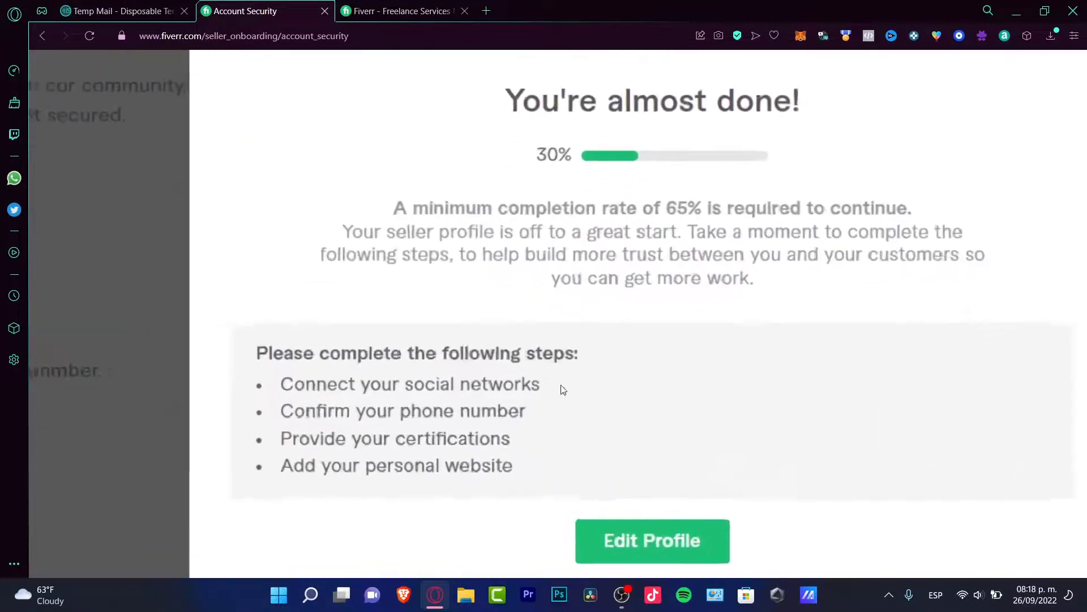
left_click_drag(554, 388, 293, 375)
left_click_drag(528, 413, 277, 464)
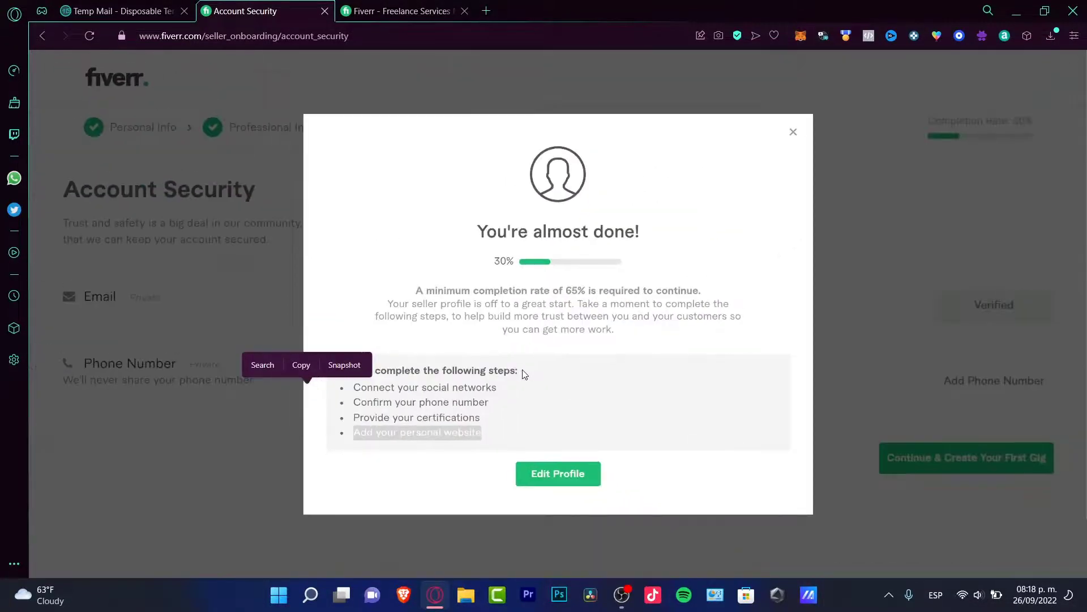
left_click(619, 379)
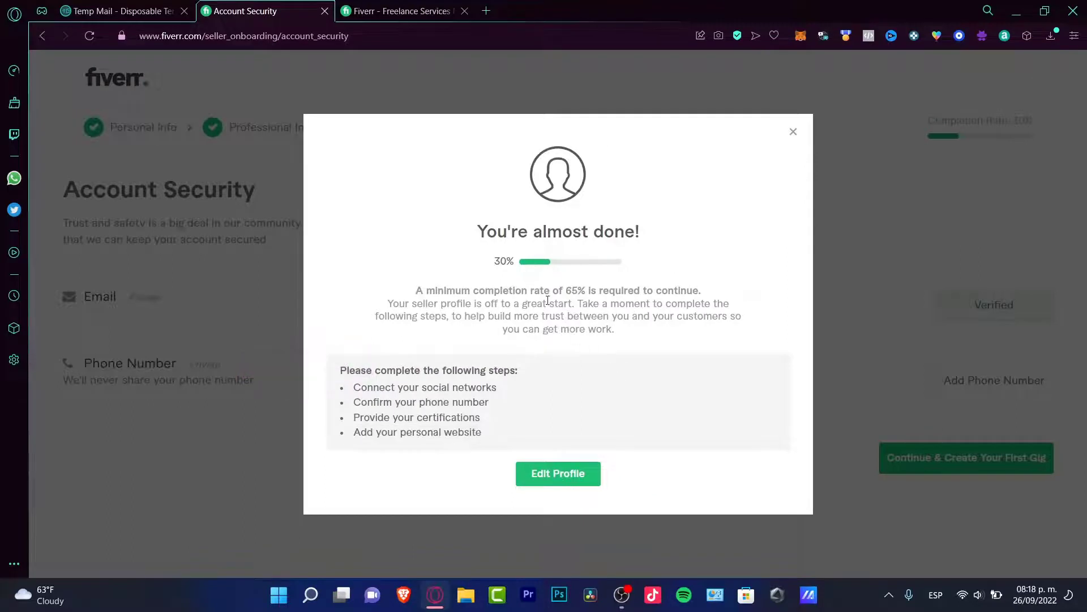
double_click(568, 289)
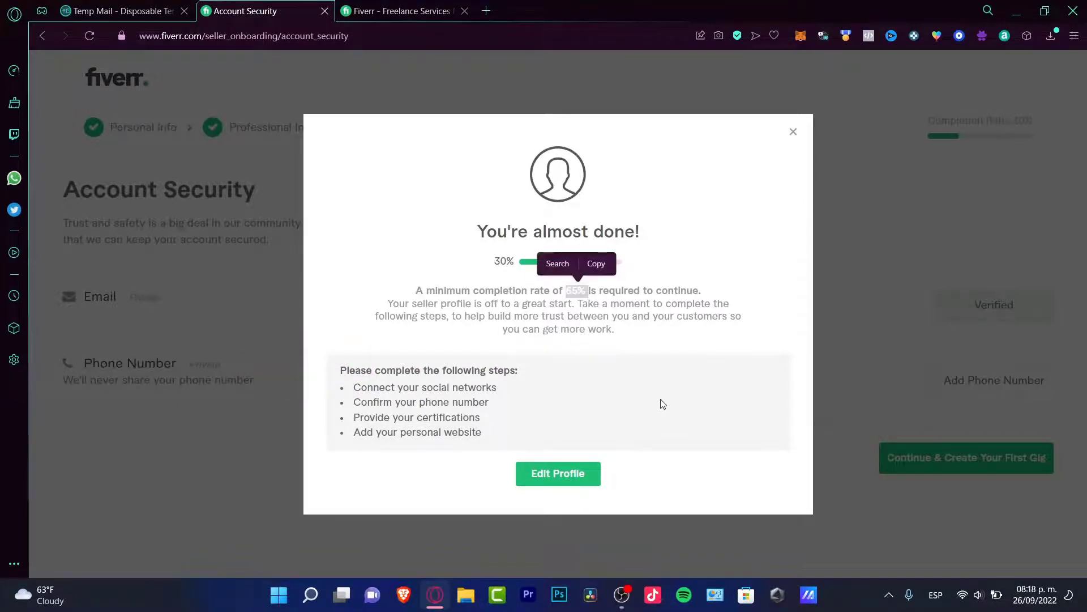
left_click(593, 471)
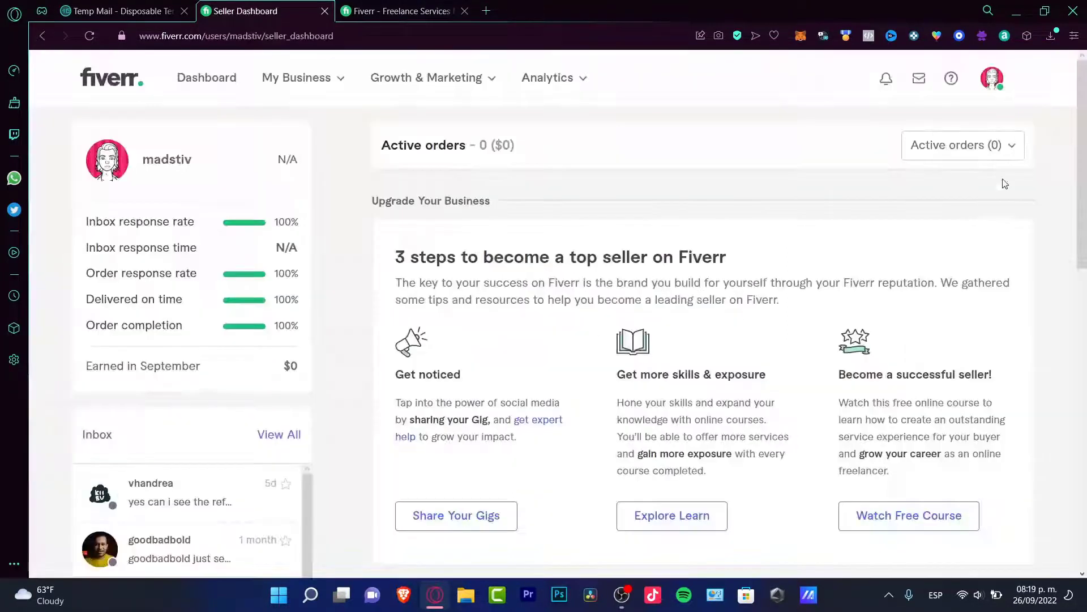
left_click(983, 84)
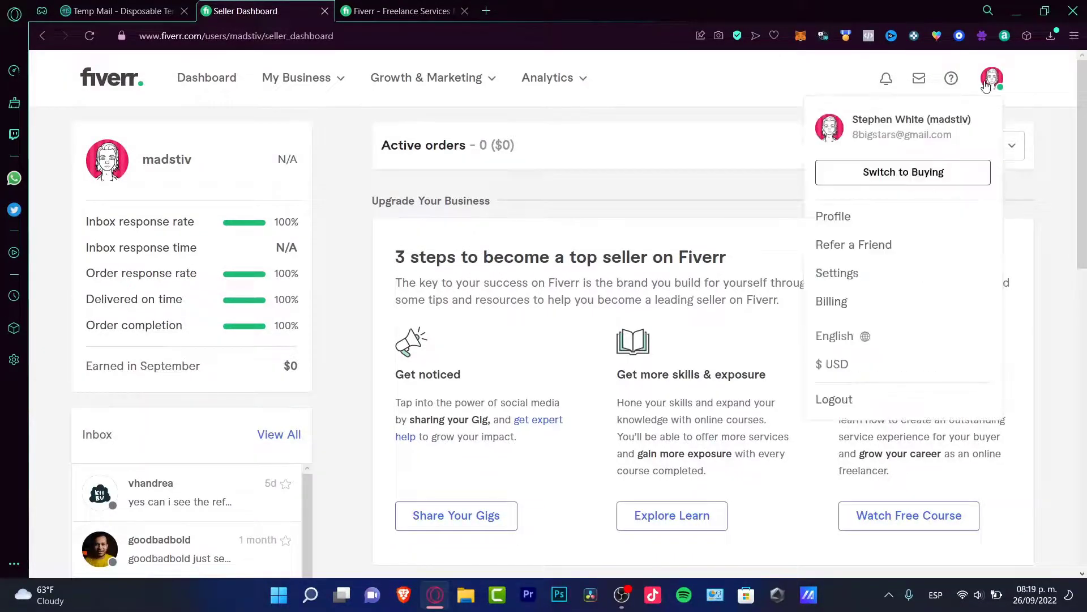
left_click(896, 177)
left_click(1024, 87)
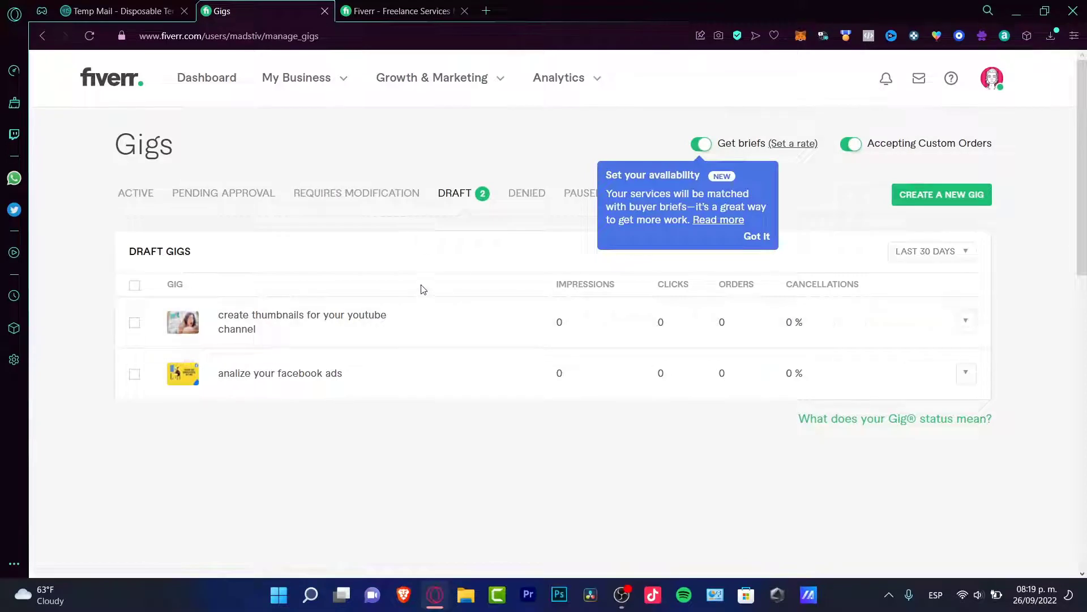
- Choose CREATE A NEW GIG on the Gigs page
left_click(927, 203)
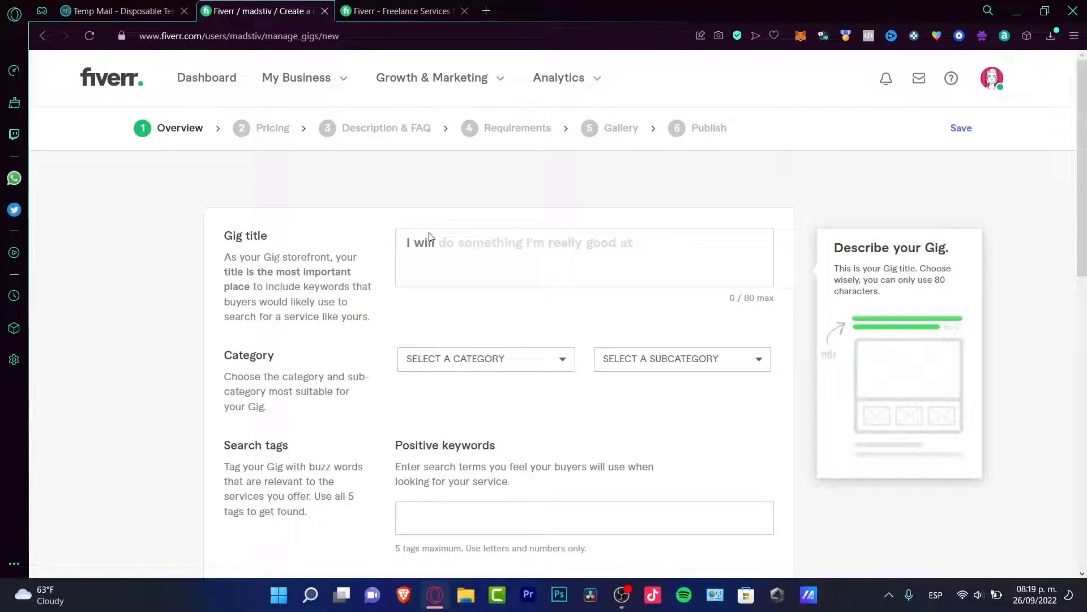
- Enter the gig title 'I will a realist costum movie wallpaper hollywood style'
left_click(637, 233)
type("do")
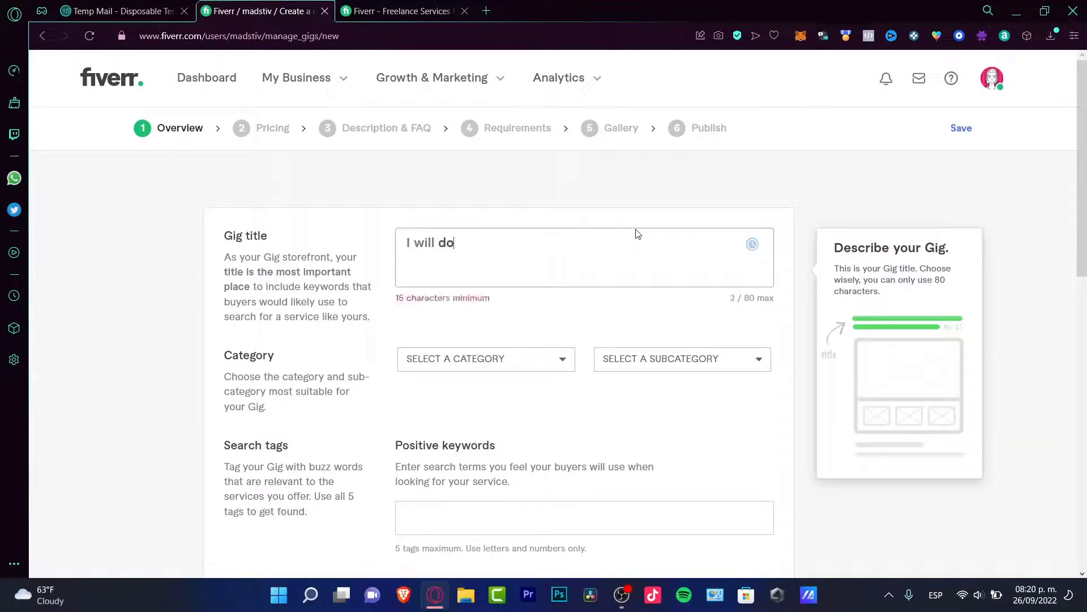
key("ctrl+a")
type("a realist costum movie wallpaper hollywood style")
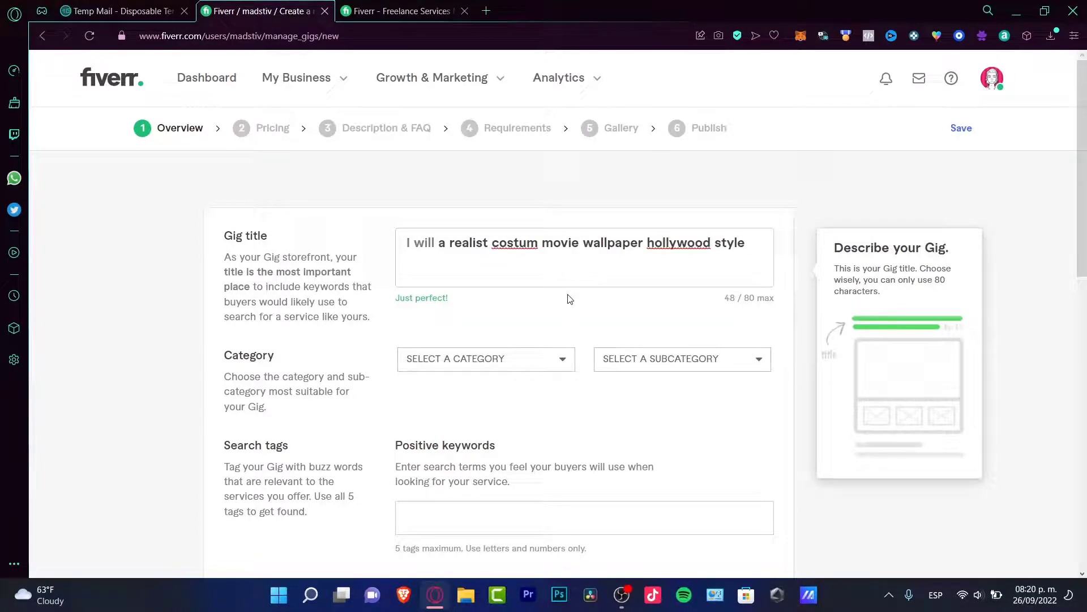
- Set the category to Graphics & Design, choose a subcategory, and select Movies
left_click(412, 362)
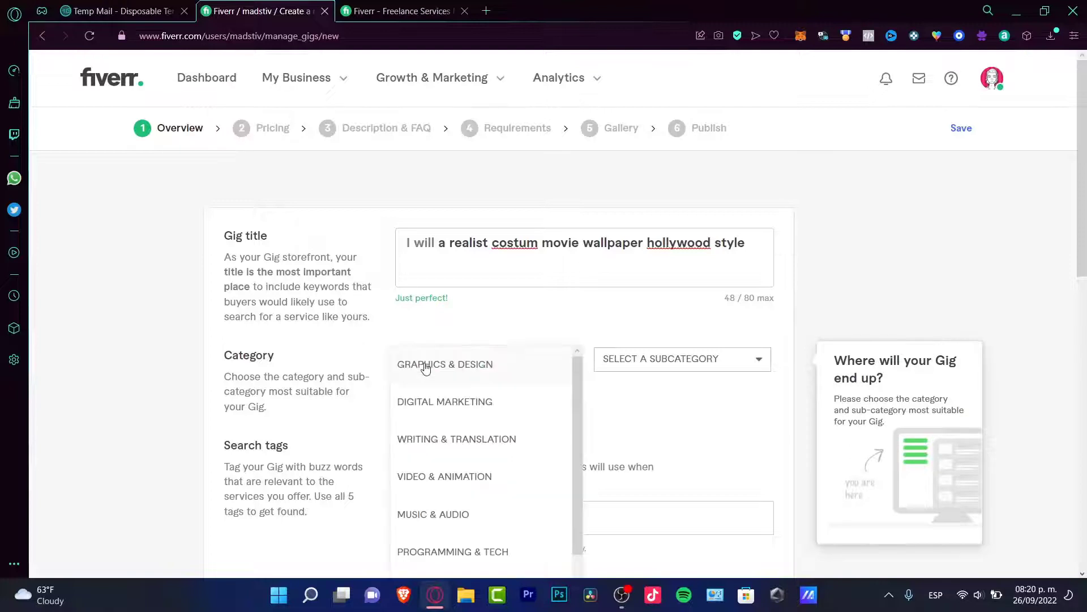
left_click(456, 365)
left_click(623, 365)
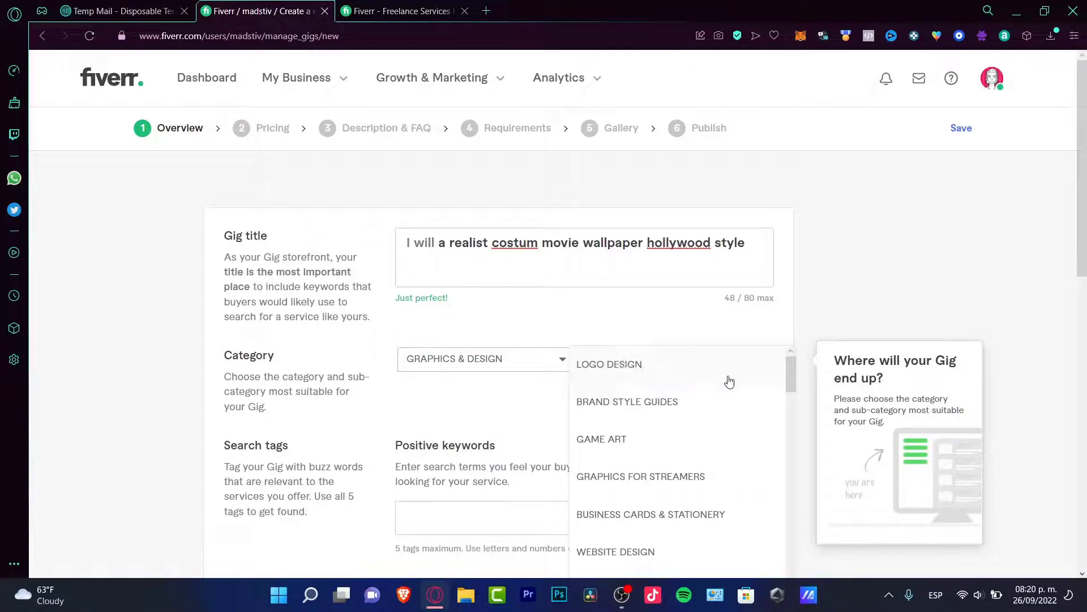
left_click_drag(793, 376, 785, 411)
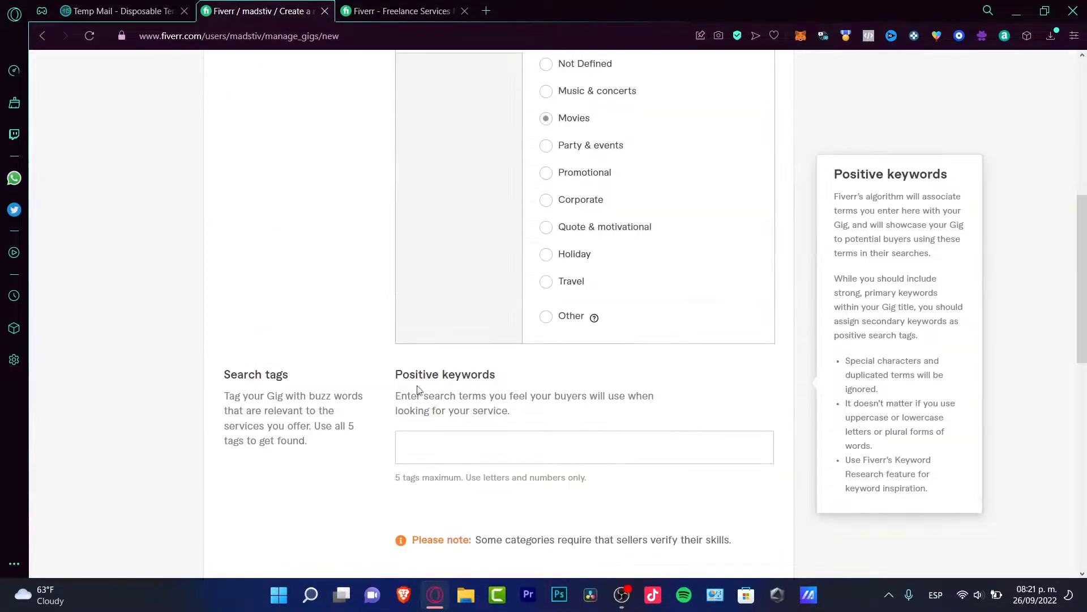
left_click_drag(306, 376, 220, 379)
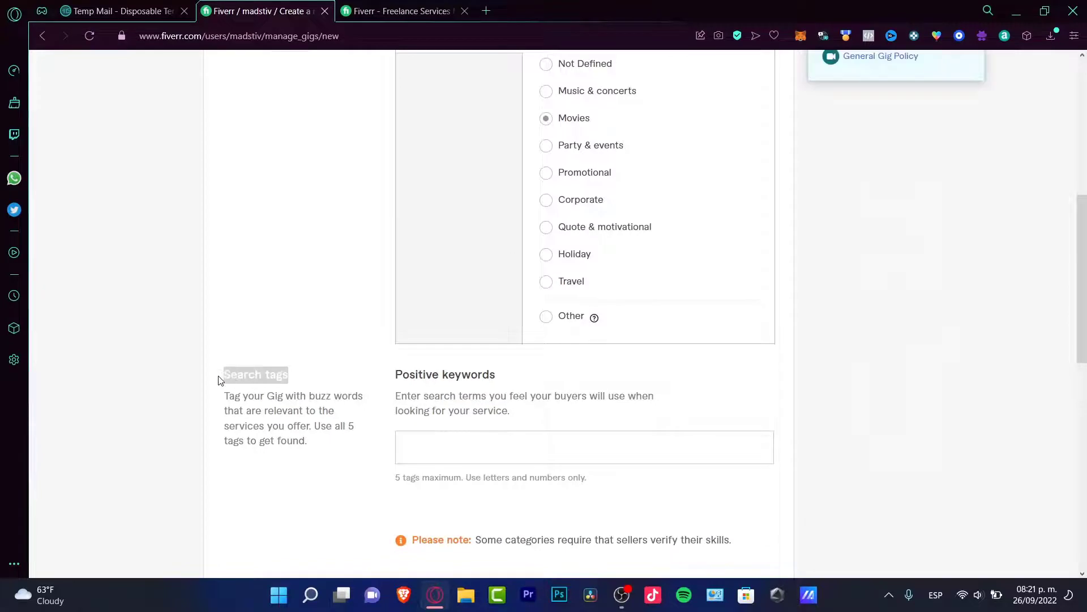
- Add five movie poster and wallpaper tags, including HOLLYWOOD WALLPAPER, and save the overview
left_click(512, 456)
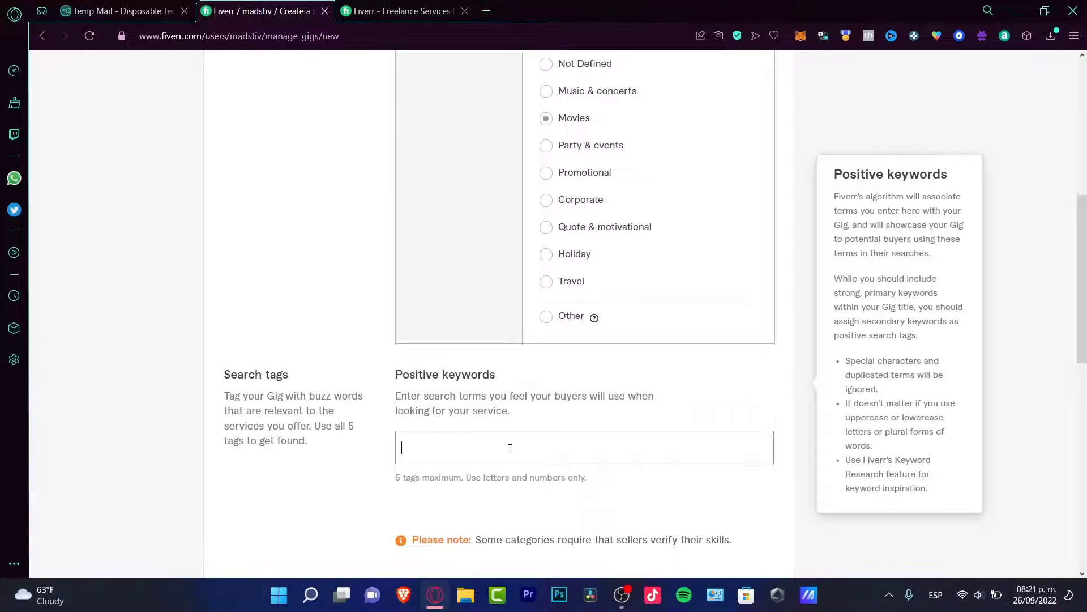
type("HOLLYWOOD WALLPAPER, MOVIE WALLPAPER, MOVIE POSTER, COSTUM MOVIE POSTER, CINEMATIC POSTER")
scroll(770, 510, "down", 3)
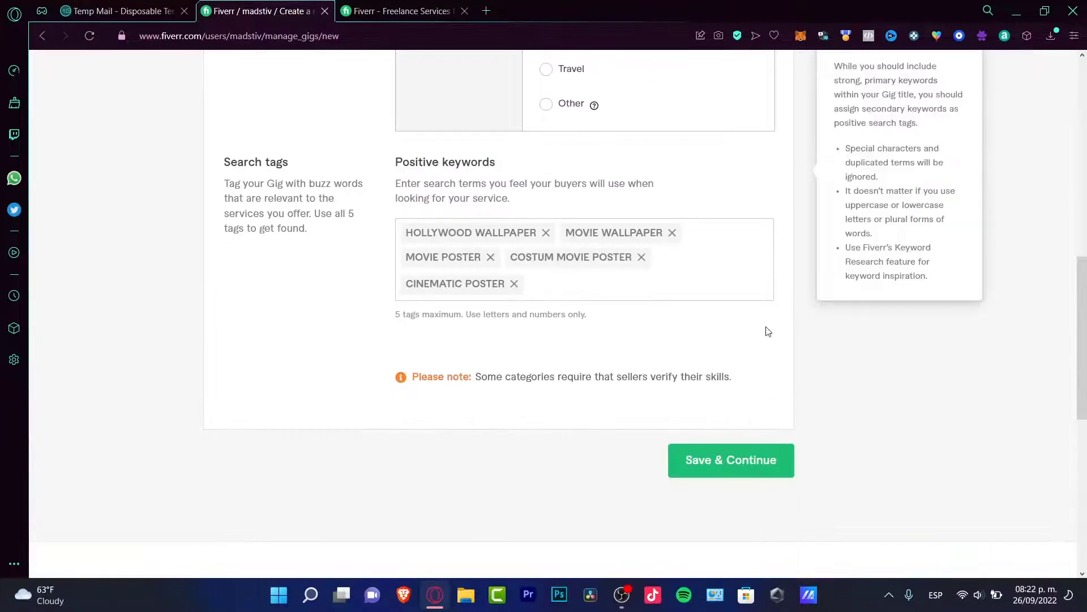
left_click(767, 458)
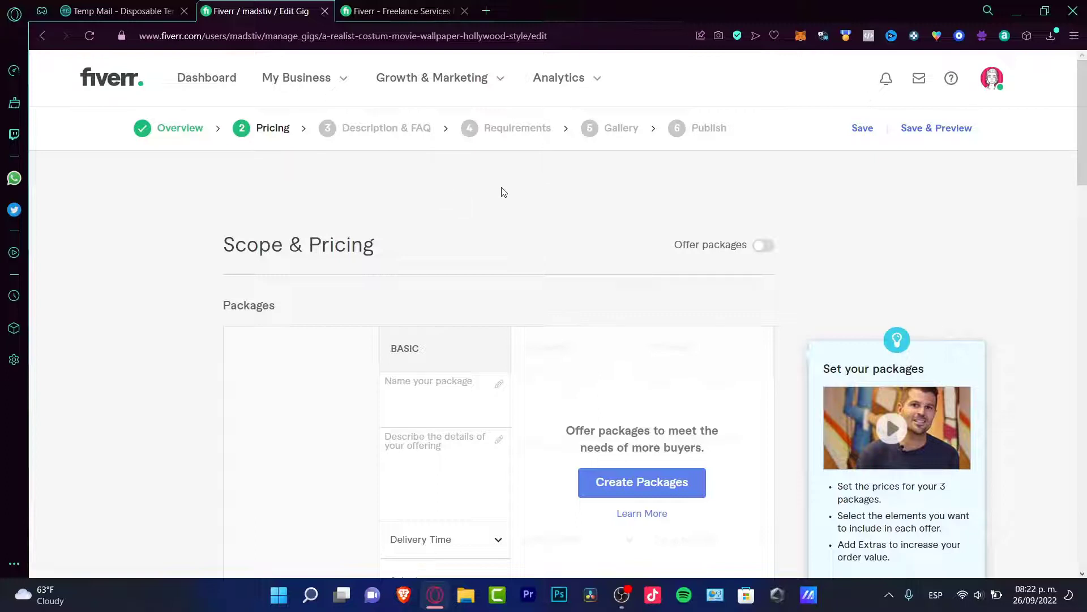
- Turn on three-tier packages and fill in the Basic, Standard and Premium package details
left_click(761, 248)
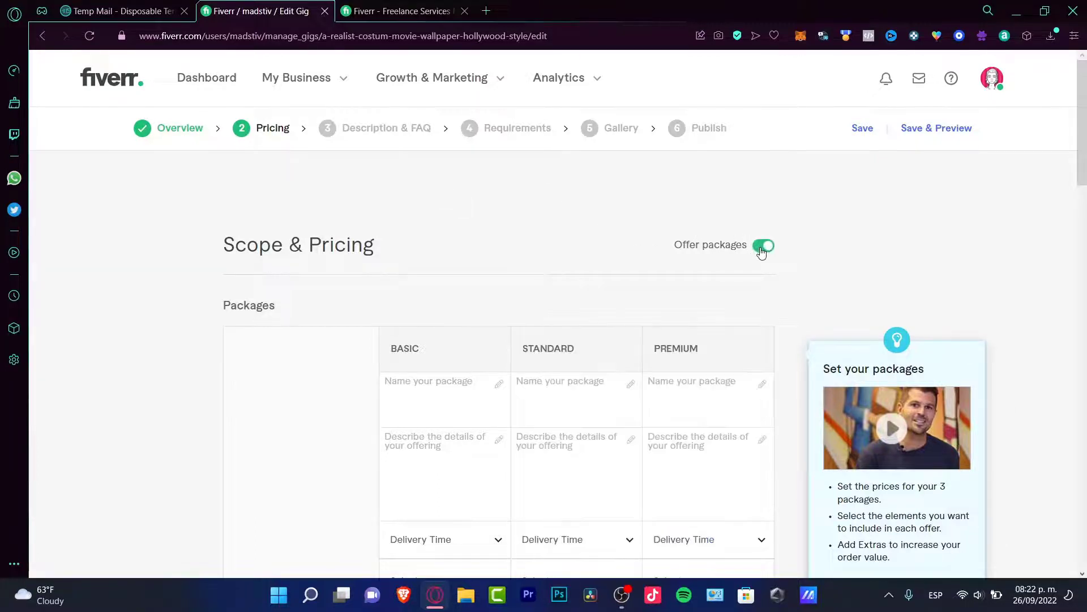
left_click_drag(1085, 151, 1085, 198)
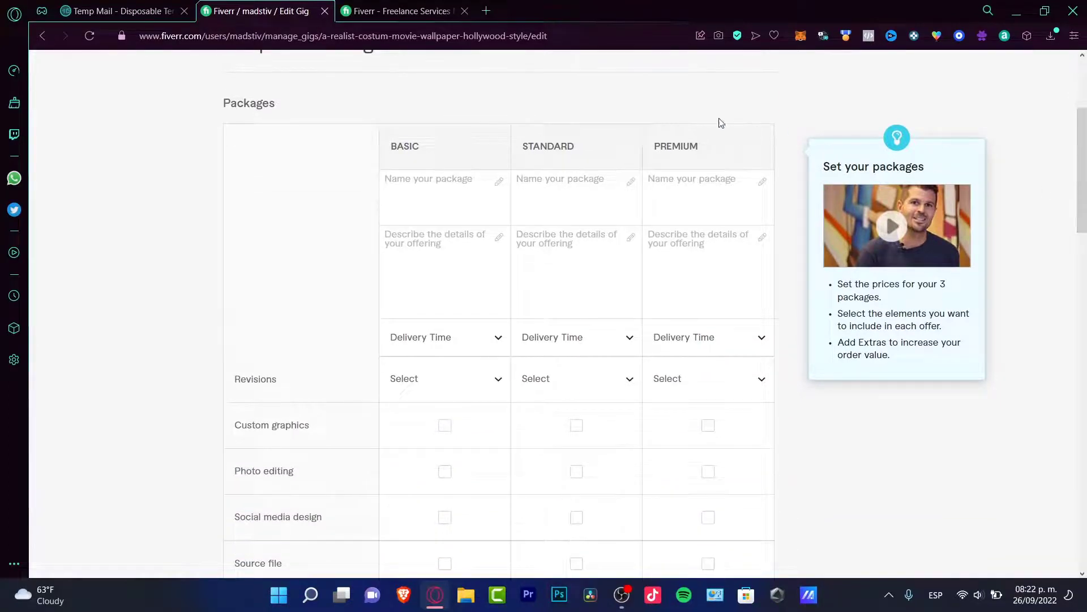
left_click(482, 192)
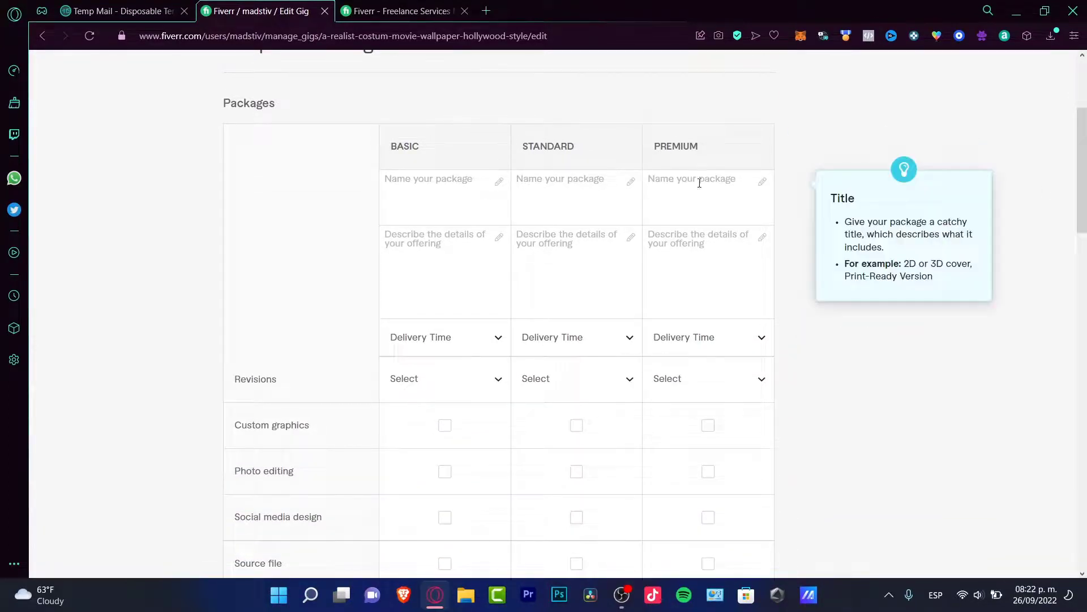
left_click(442, 258)
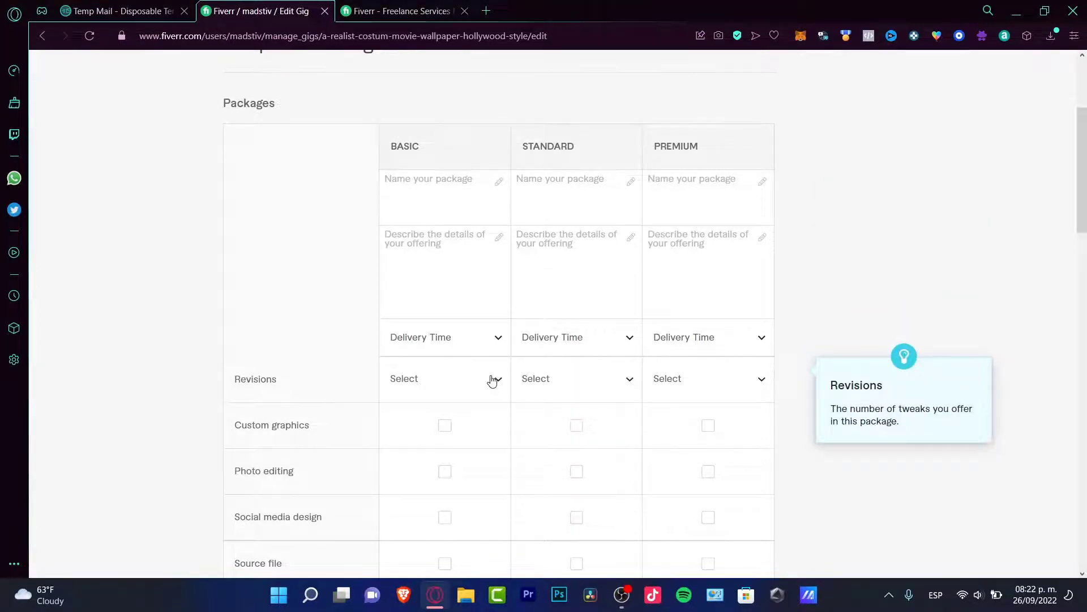
scroll(492, 381, "down", 3)
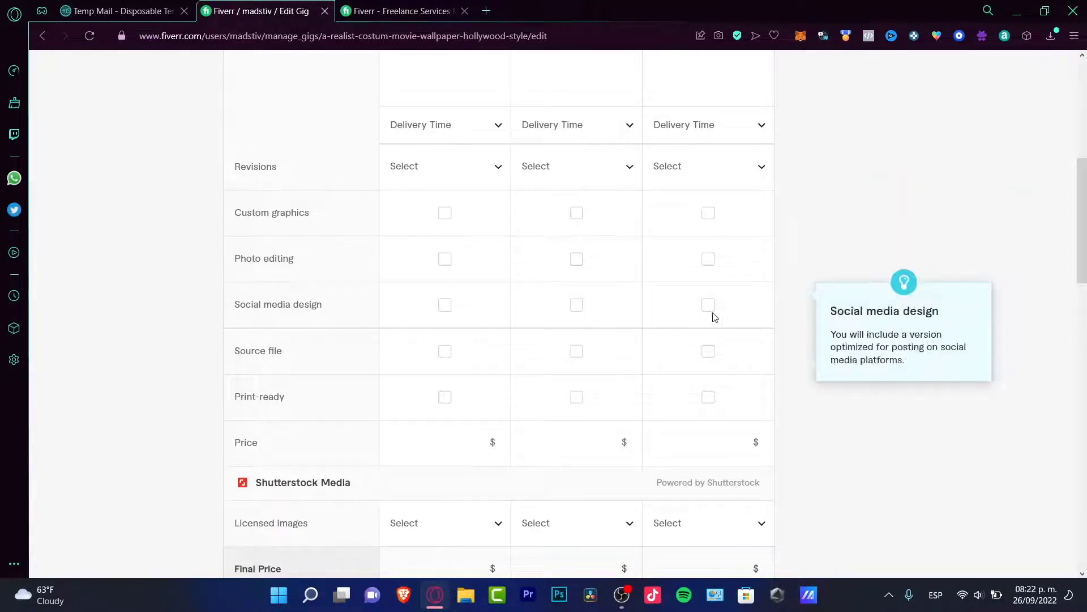
scroll(594, 332, "up", 3)
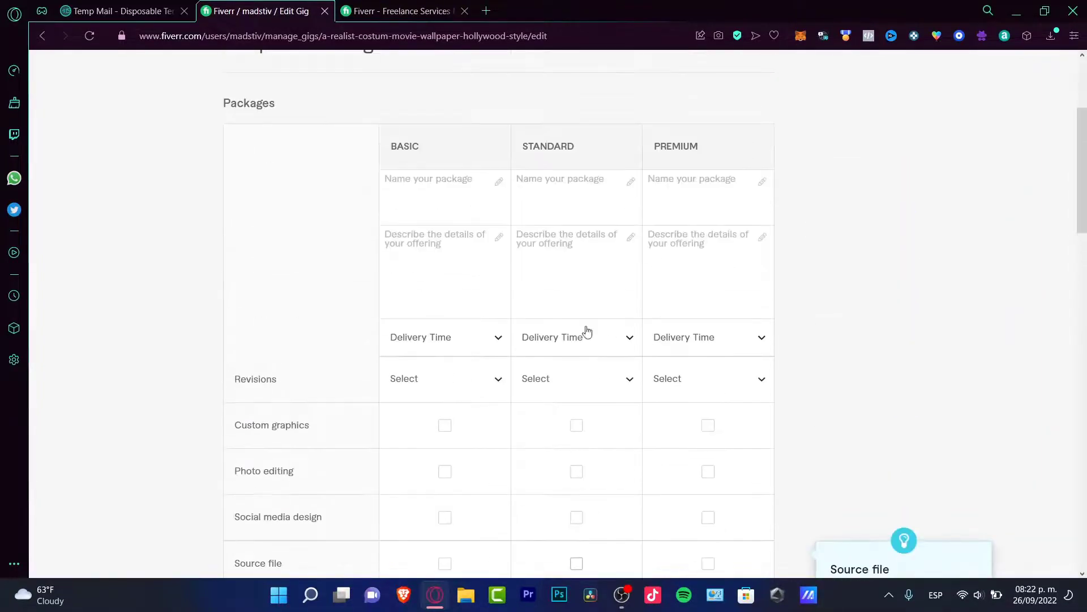
scroll(709, 306, "down", 3)
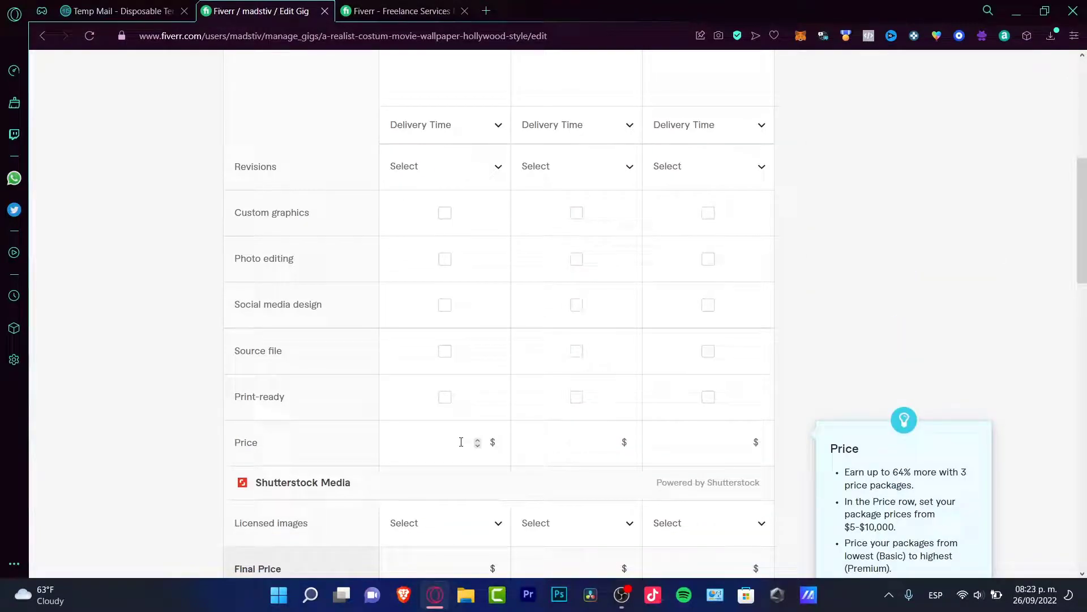
scroll(461, 442, "down", 3)
left_click_drag(359, 274, 256, 271)
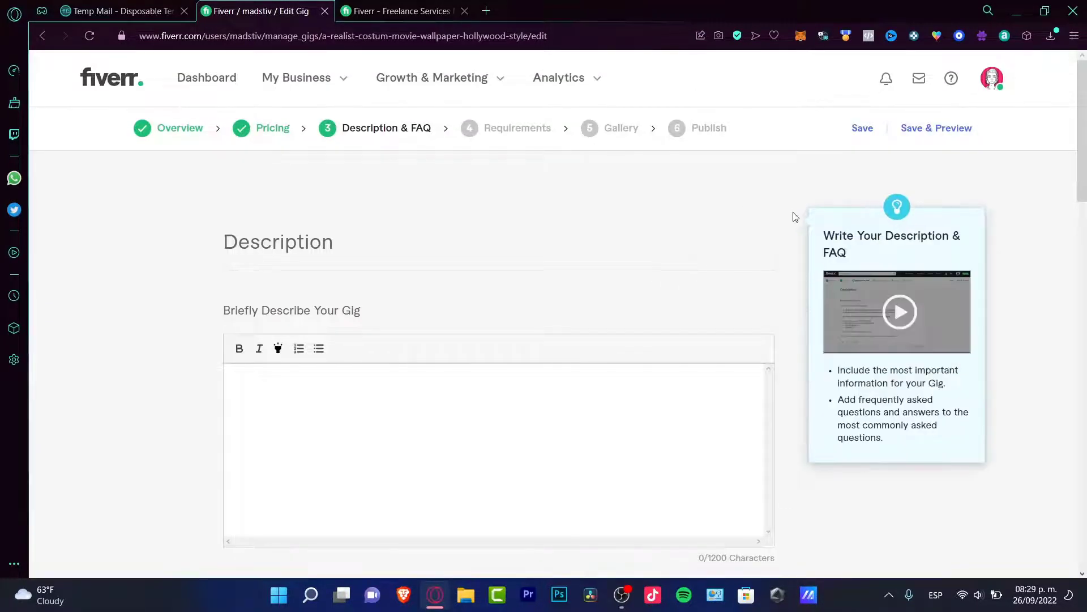
- Write the gig description, then save through Requirements to the Gallery step
left_click(507, 401)
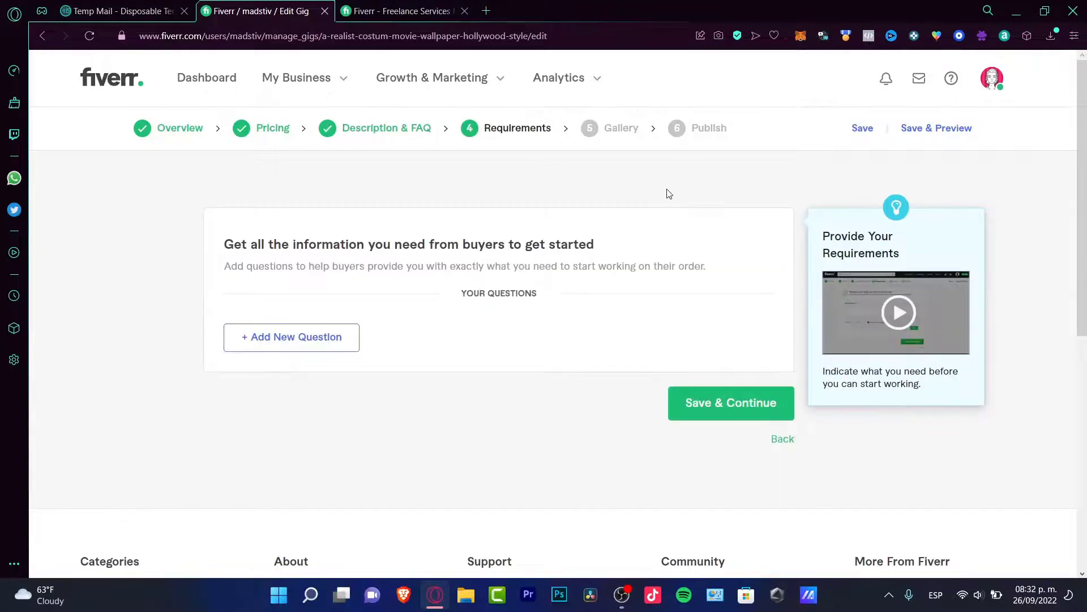
left_click_drag(396, 238, 585, 242)
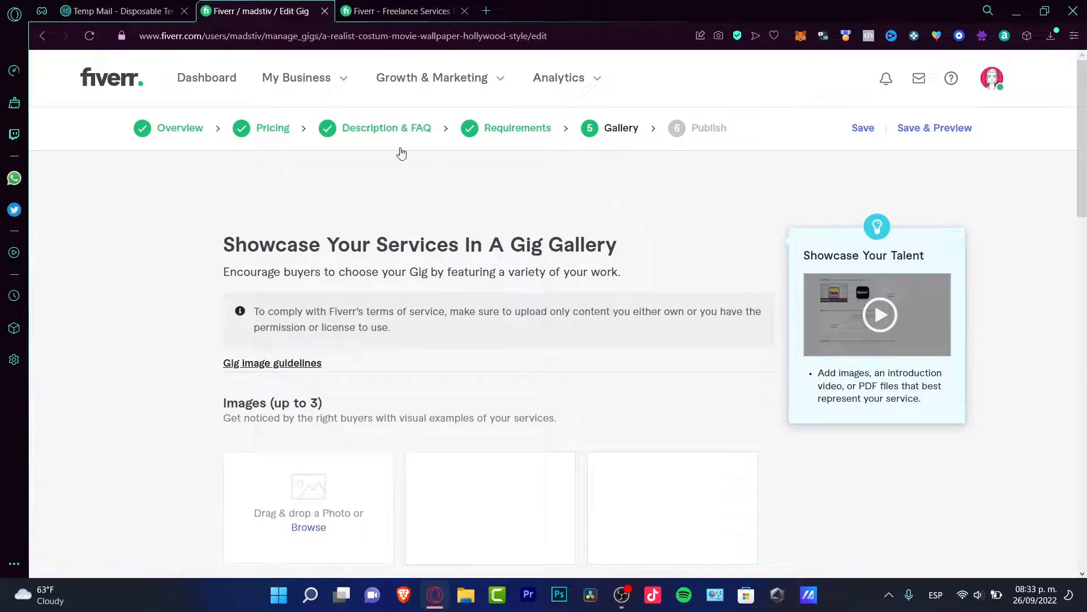
- Add the movie poster video, accept the declaration, and save the gallery
scroll(639, 300, "down", 4)
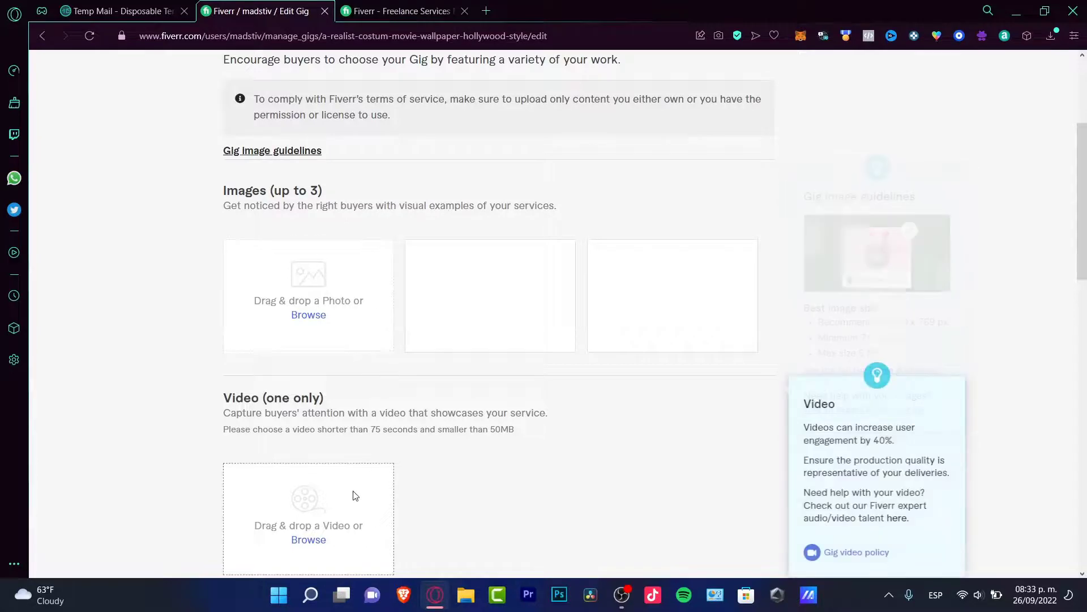
scroll(356, 507, "down", 6)
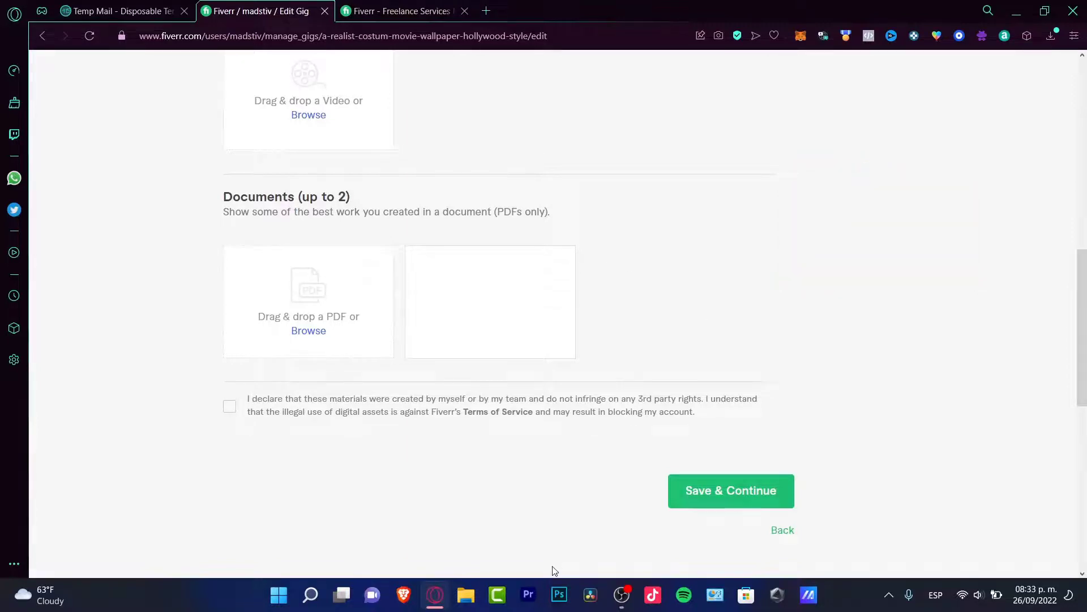
scroll(643, 315, "up", 5)
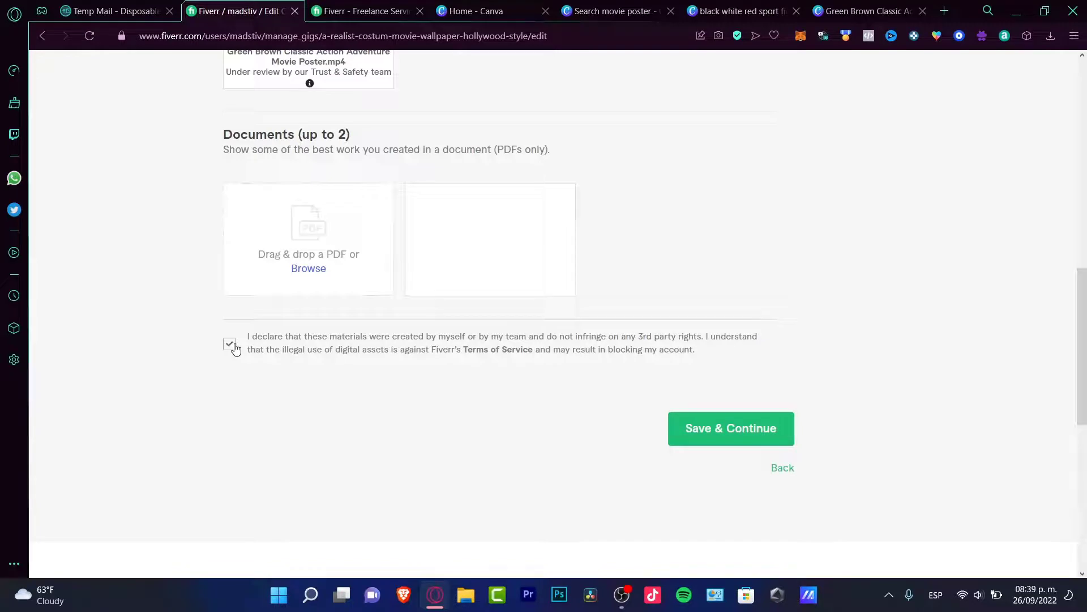
left_click(750, 435)
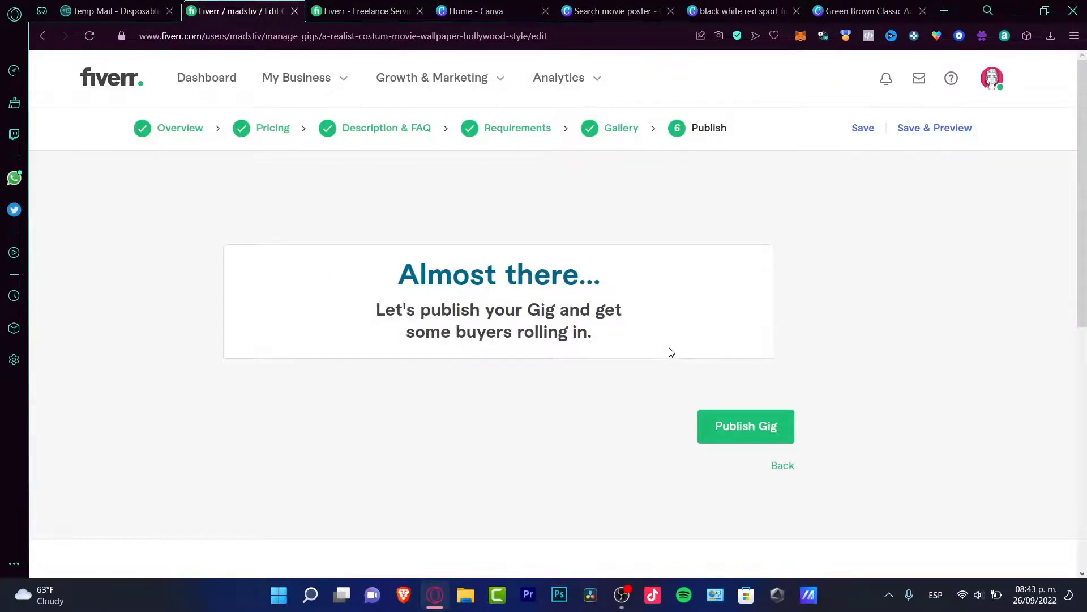
- Publish the gig and load its copied share link in a new browser tab
left_click(726, 415)
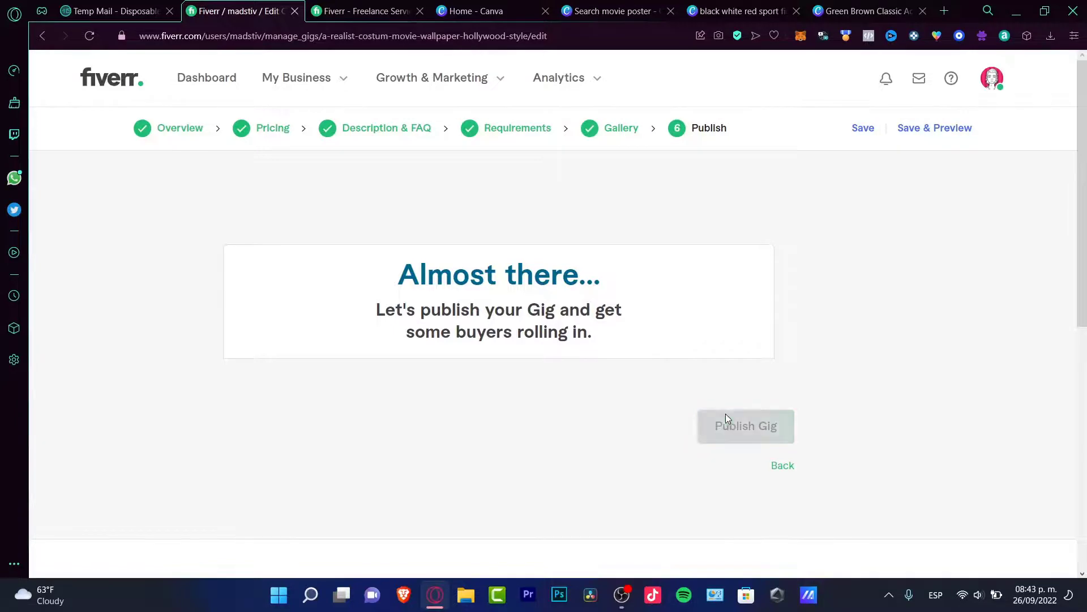
left_click(944, 11)
type("https://www.fiverr.com/s2/f52a0ecf73")
key("Return")
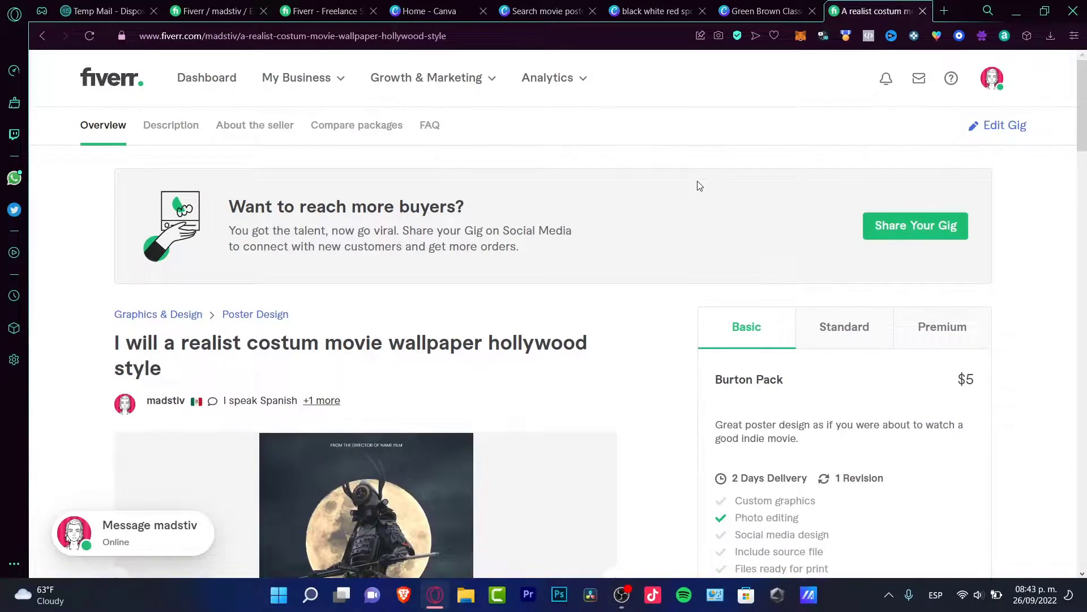
- Compare the Standard and Premium packages, browse to the Fight poster, and read the description
left_click_drag(1083, 116, 1084, 158)
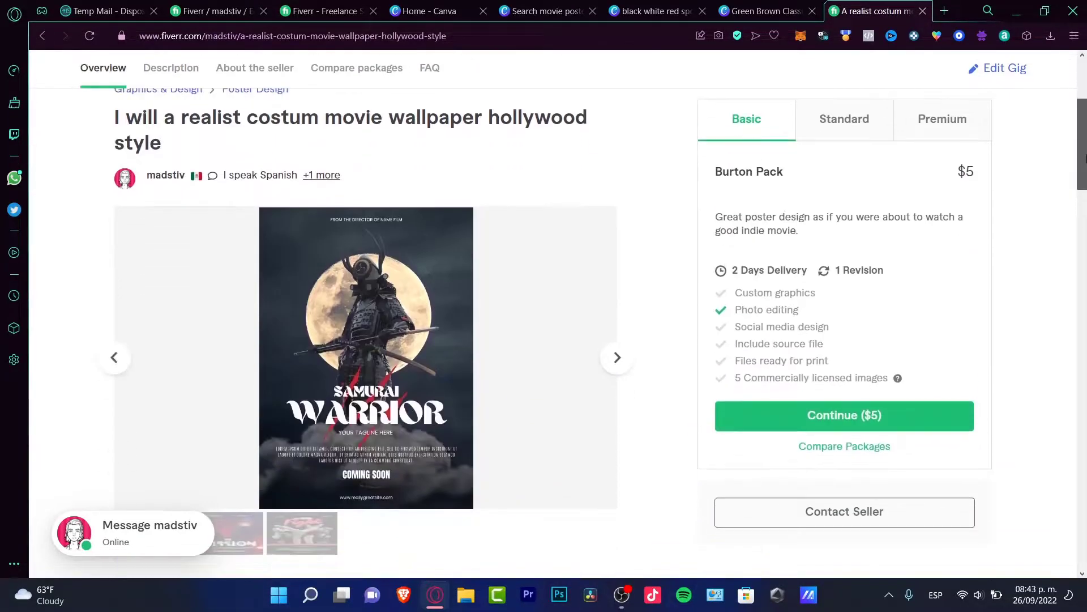
left_click(849, 145)
left_click(926, 131)
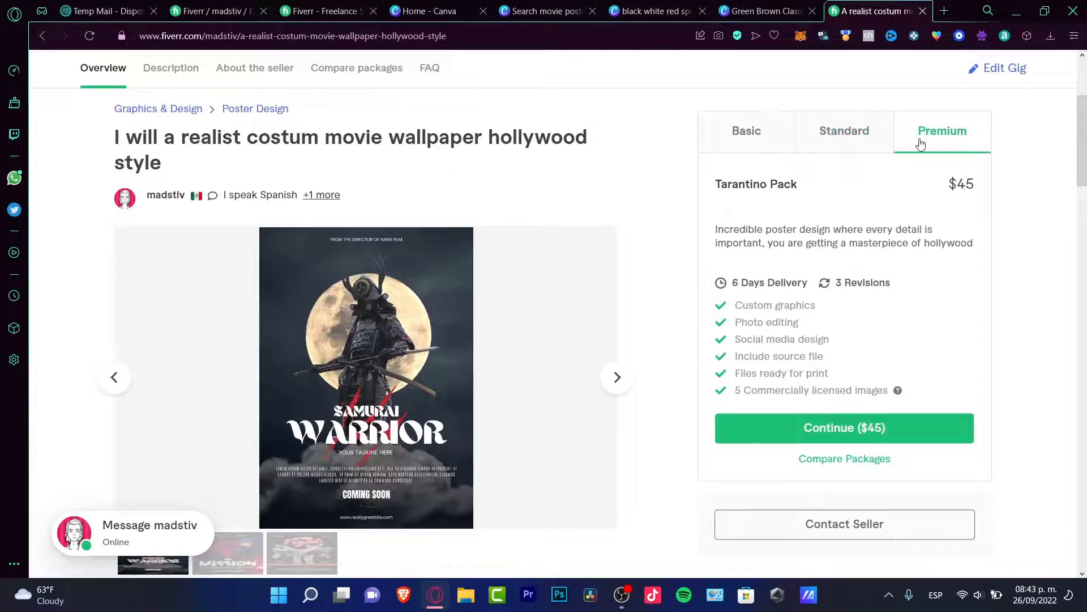
left_click(618, 377)
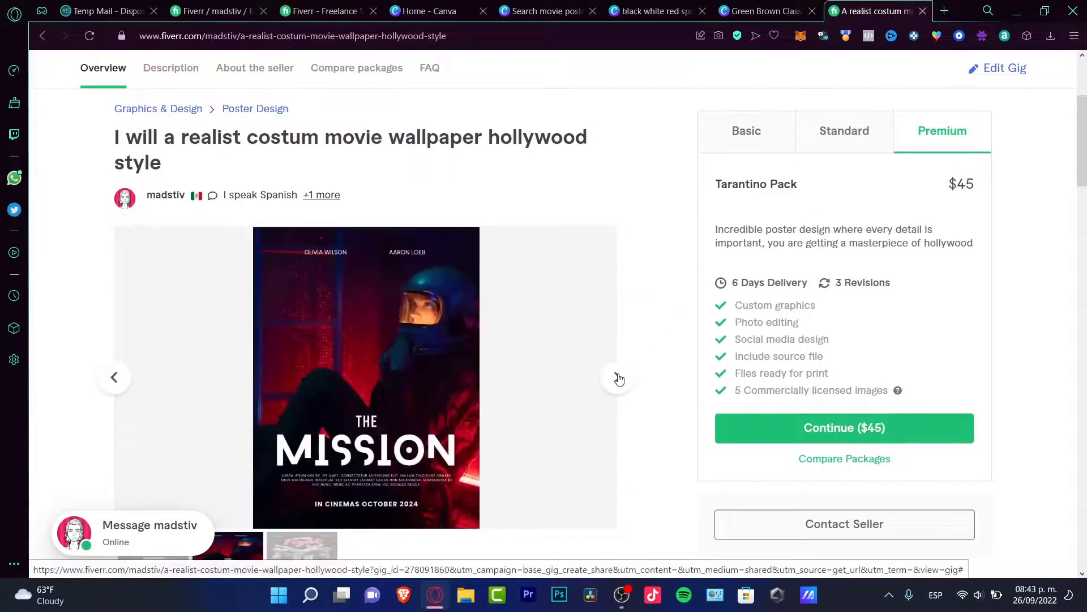
left_click(623, 380)
scroll(645, 357, "down", 4)
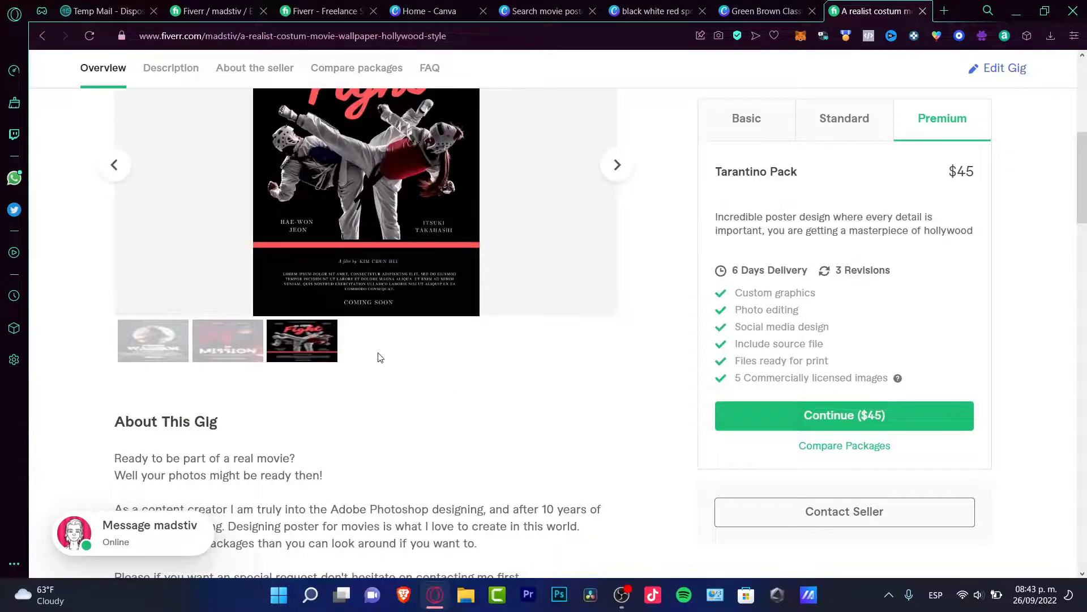
scroll(491, 354, "down", 4)
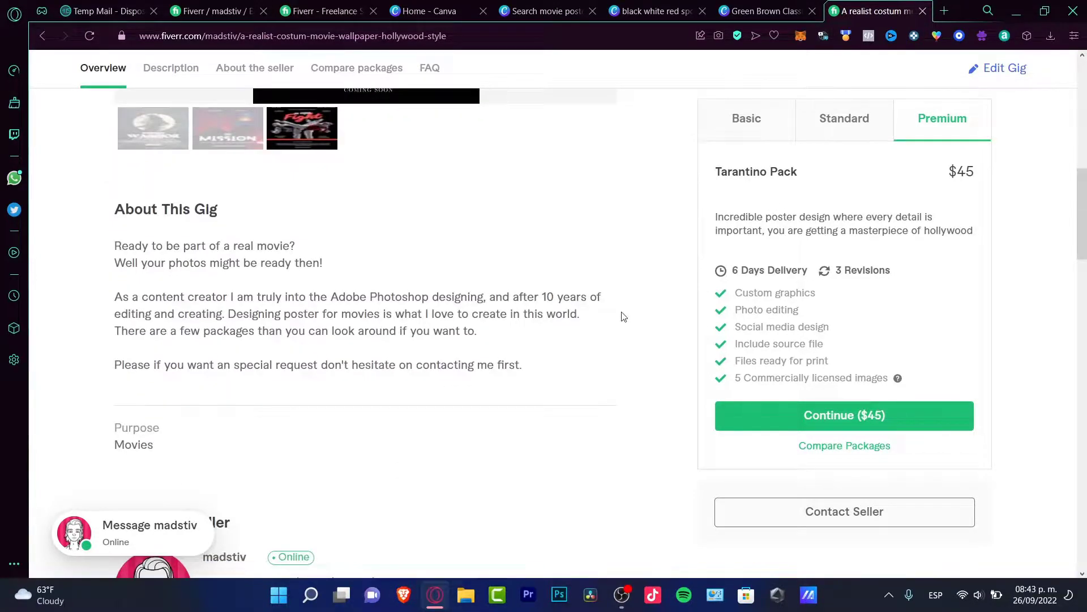
scroll(617, 342, "down", 4)
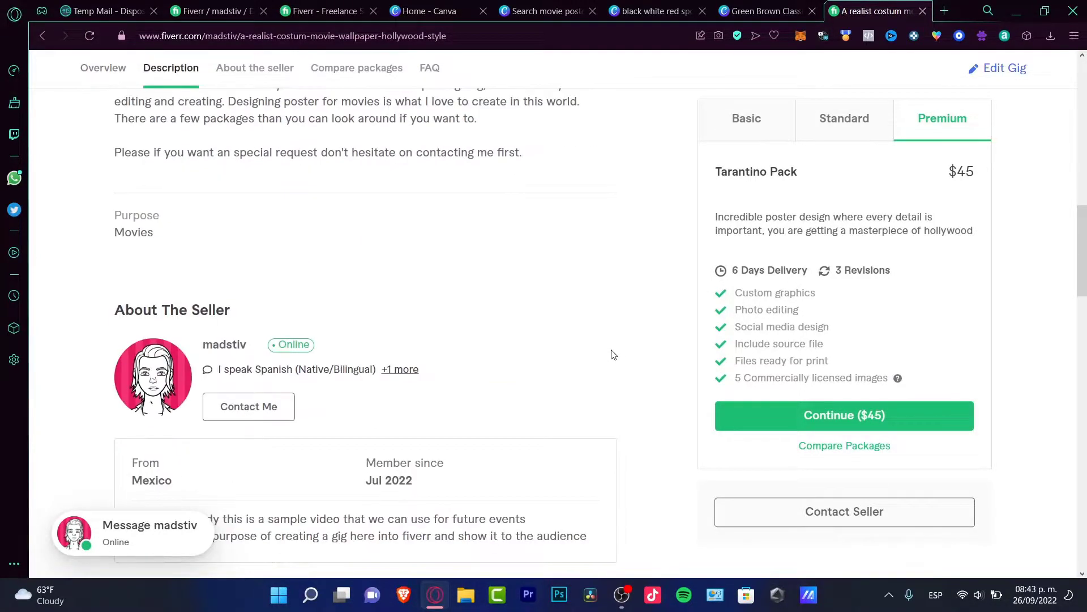